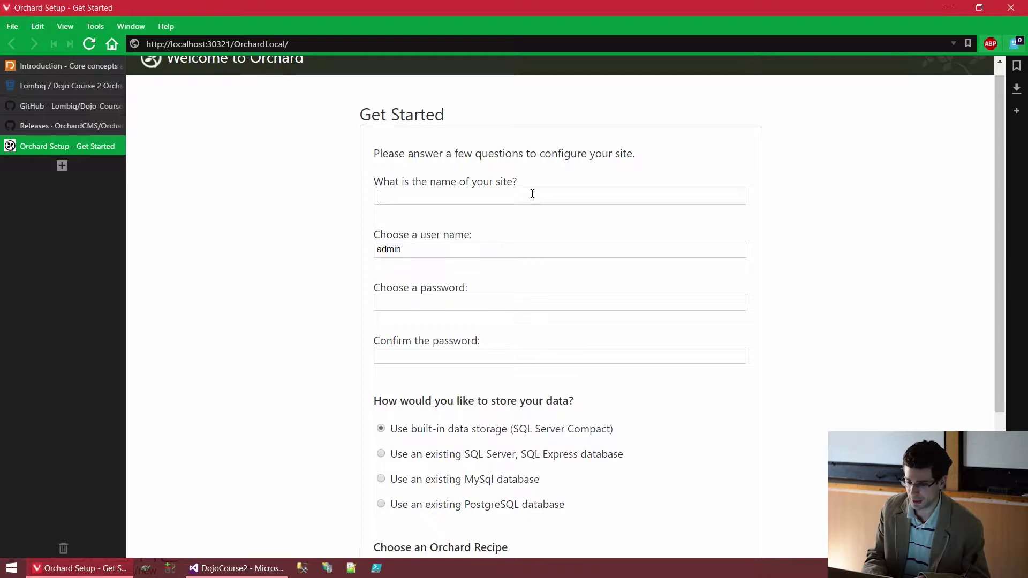
# Step: Name the new site 'Orchard Dojo Course 2 Demo'
pyautogui.write('Orchadr')
pyautogui.press('BackSpace')
pyautogui.press('BackSpace')
pyautogui.write('rd Core')
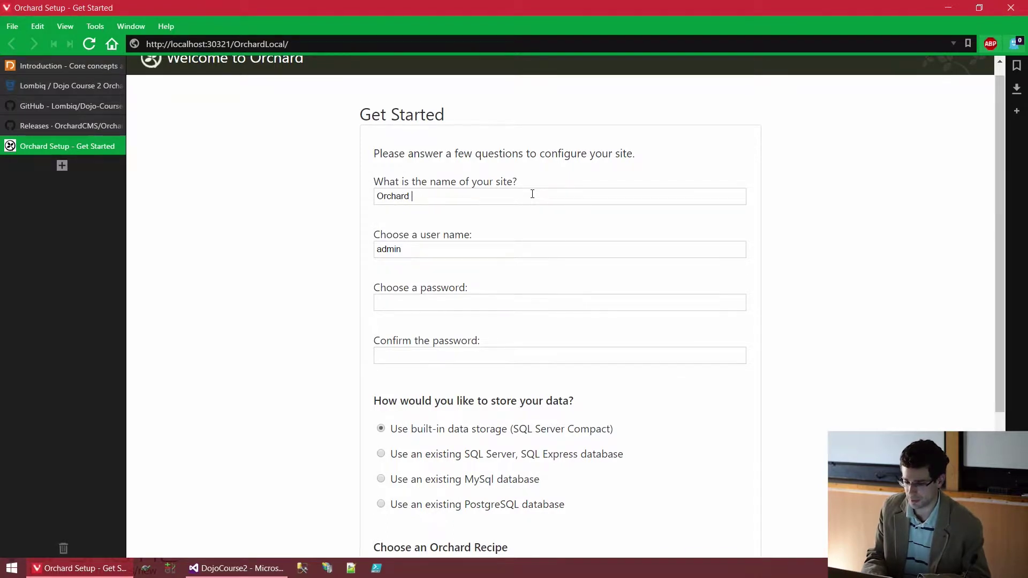
pyautogui.press('BackSpace')
pyautogui.press('BackSpace')
pyautogui.press('BackSpace')
pyautogui.press('BackSpace')
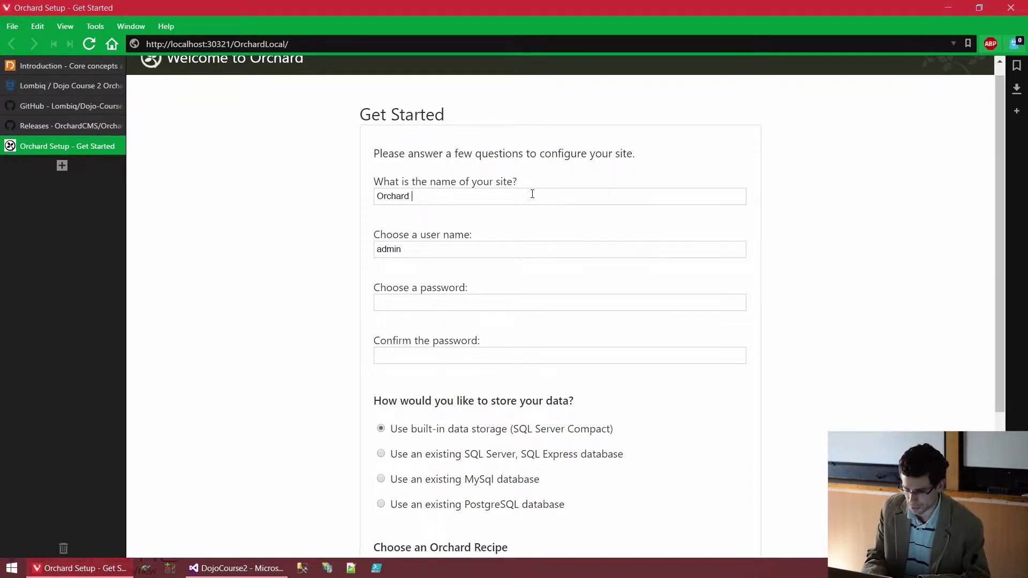
pyautogui.write('Dojo Course 2 Demo')
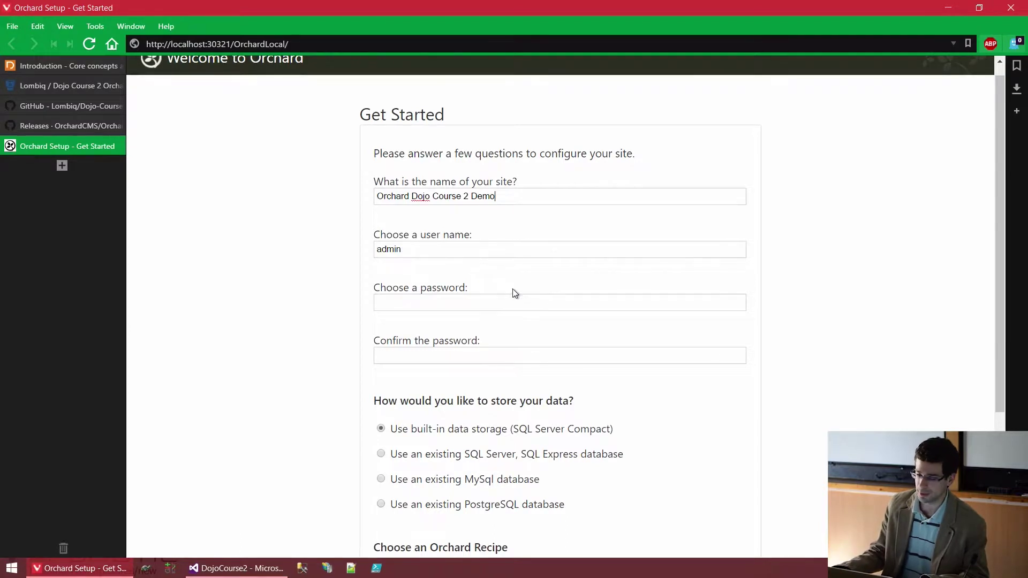
# Step: Enter the admin password and confirm it in the second field
pyautogui.click(522, 299)
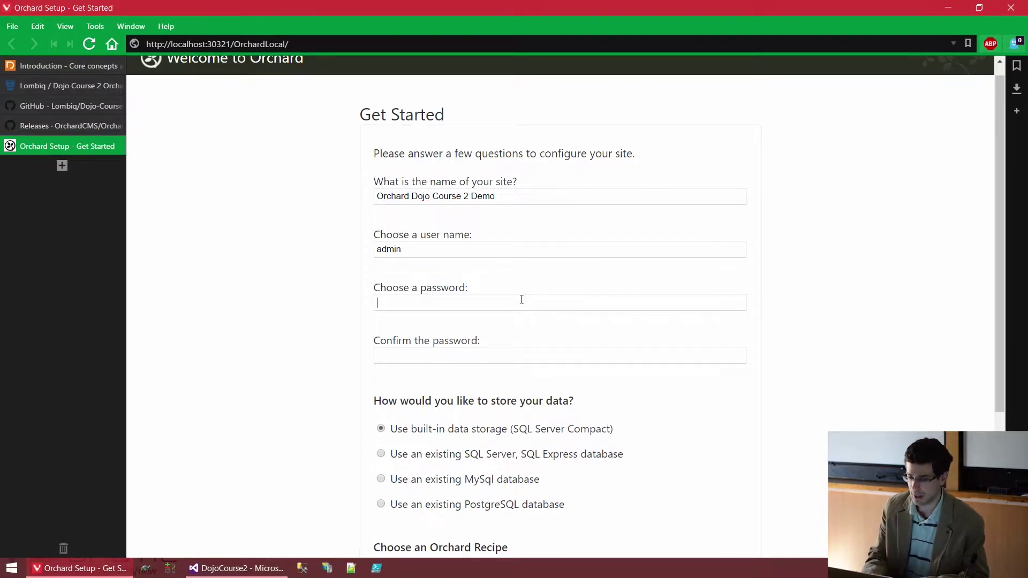
pyautogui.write('password')
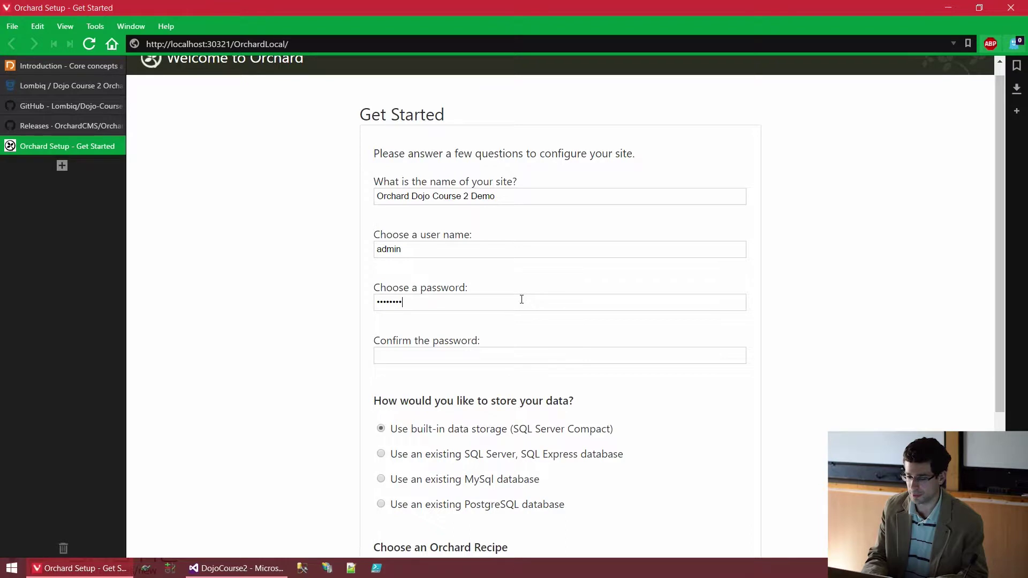
pyautogui.press('Tab')
pyautogui.write('password')
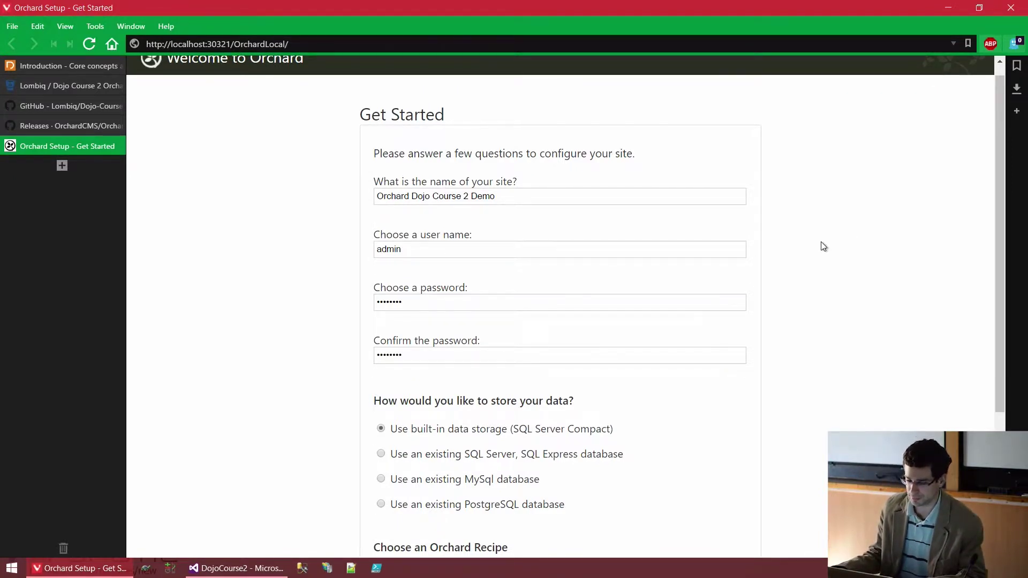
pyautogui.scroll(-4, 820, 243)
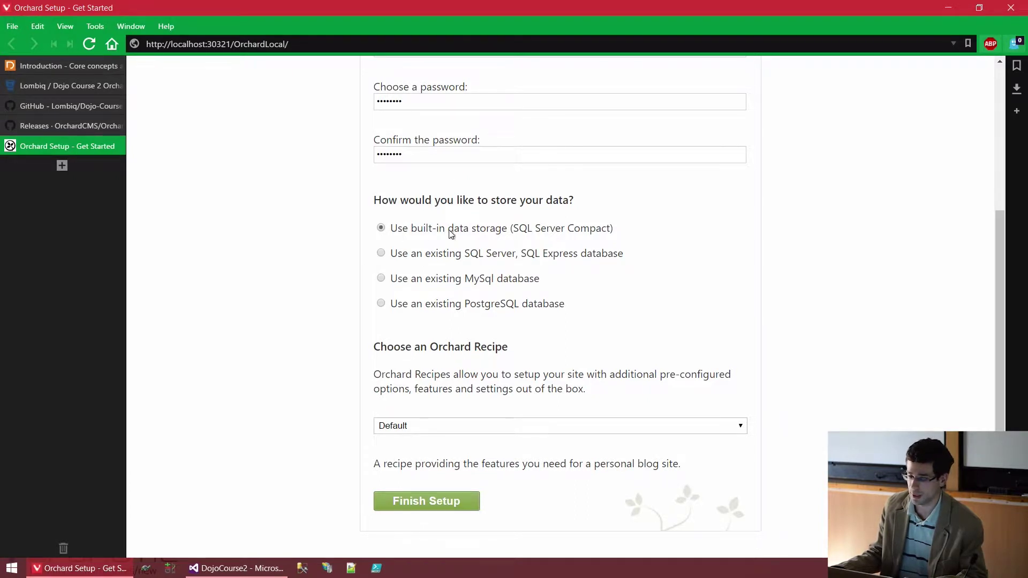
pyautogui.moveTo(513, 230); pyautogui.dragTo(609, 228)
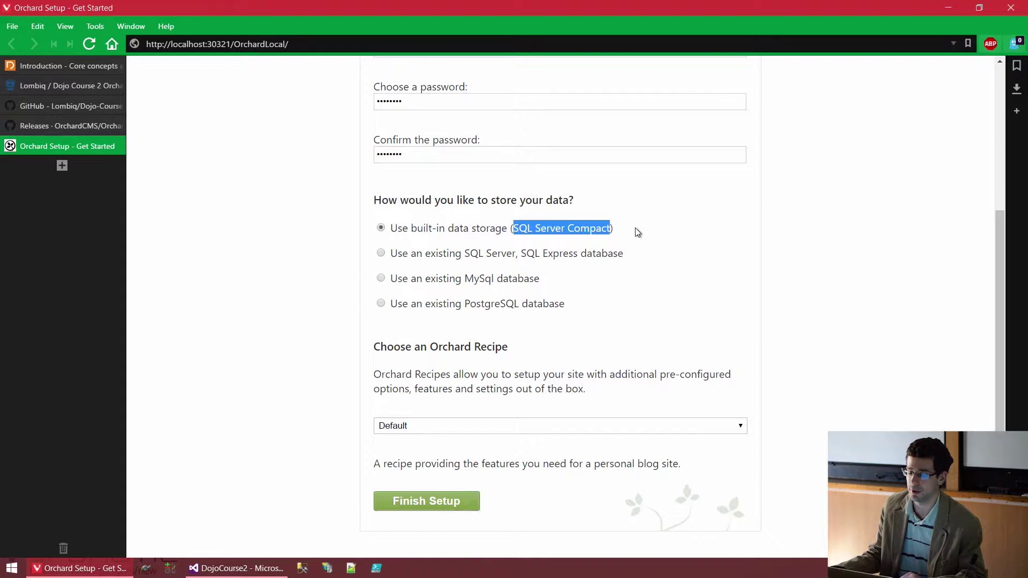
pyautogui.click(636, 229)
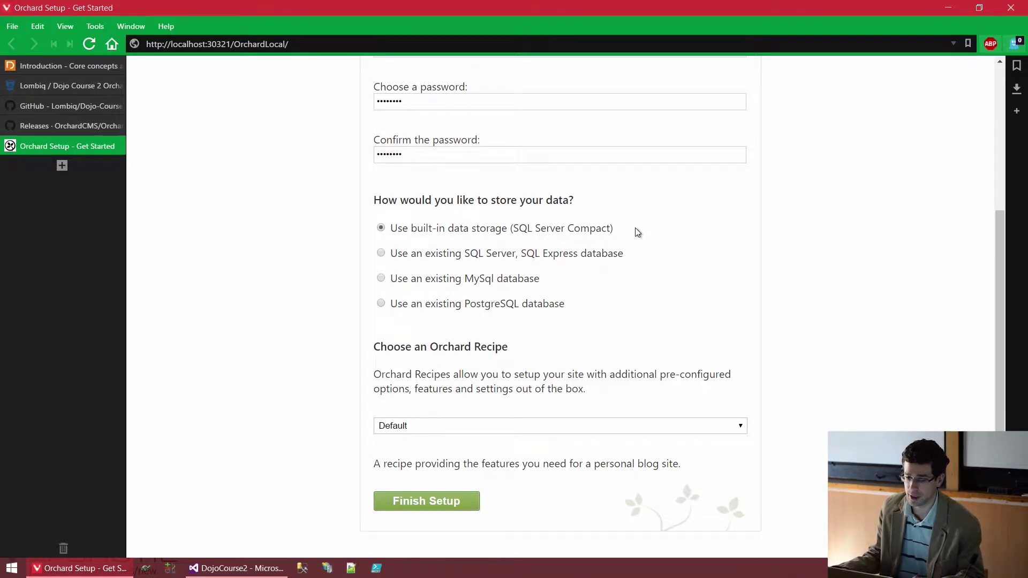
pyautogui.click(503, 258)
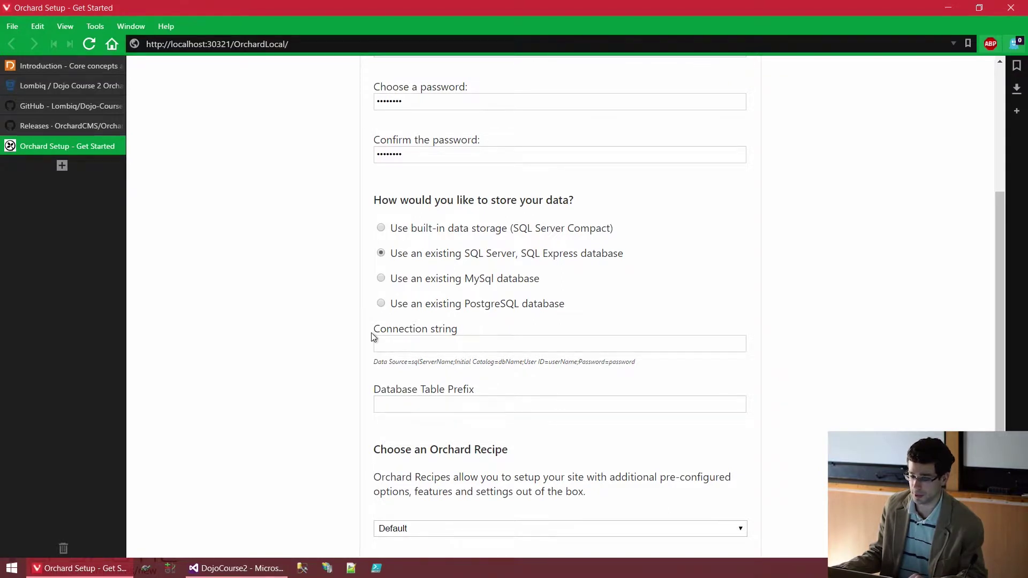
pyautogui.moveTo(373, 337); pyautogui.dragTo(457, 335)
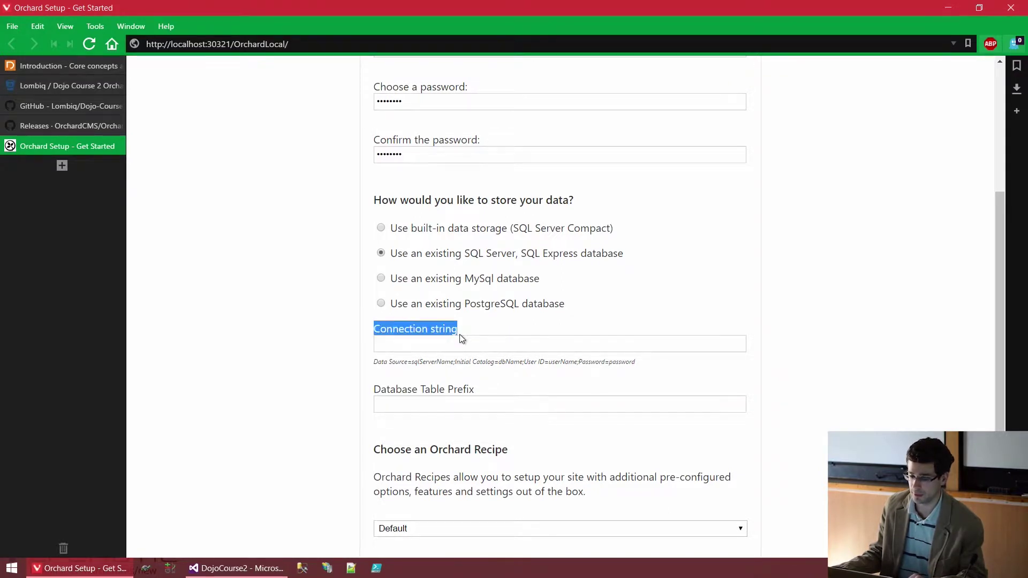
pyautogui.click(460, 338)
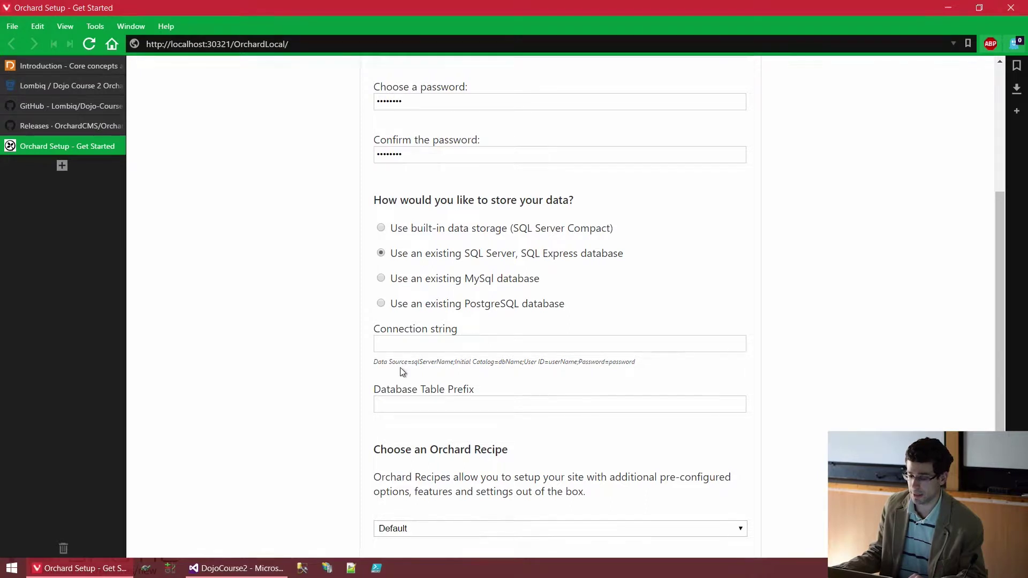
pyautogui.click(438, 399)
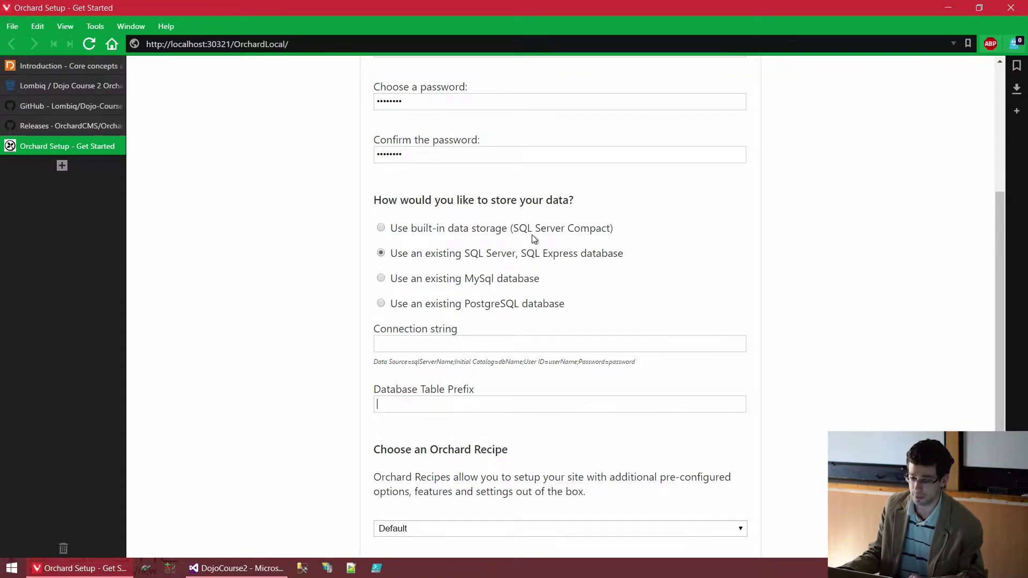
pyautogui.click(532, 230)
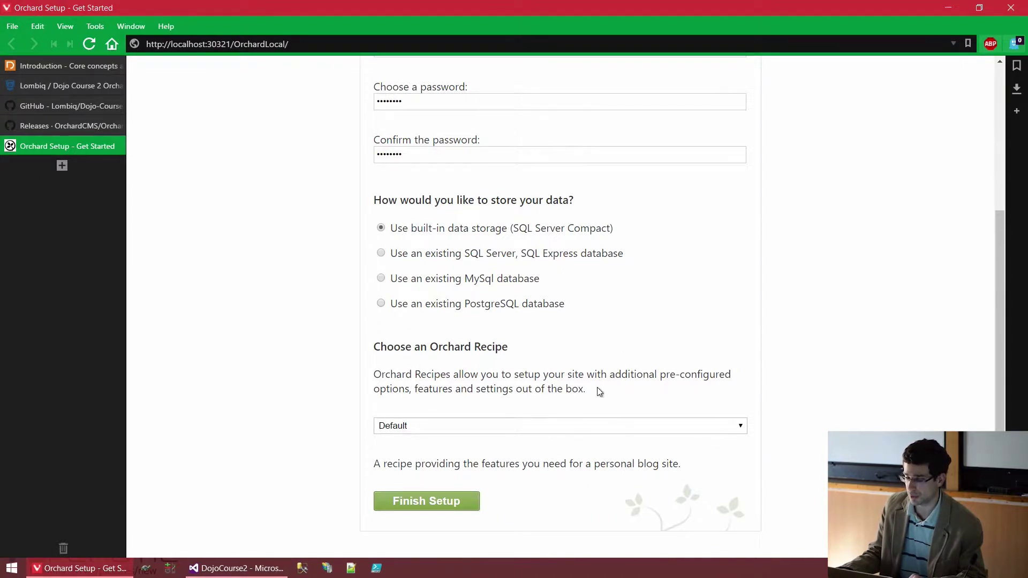
pyautogui.click(650, 425)
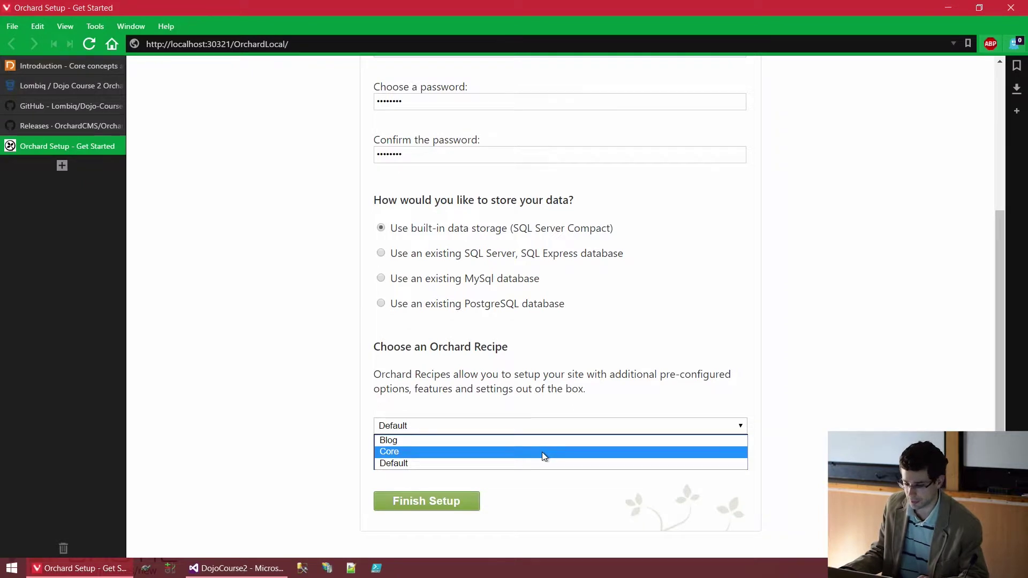
pyautogui.click(428, 464)
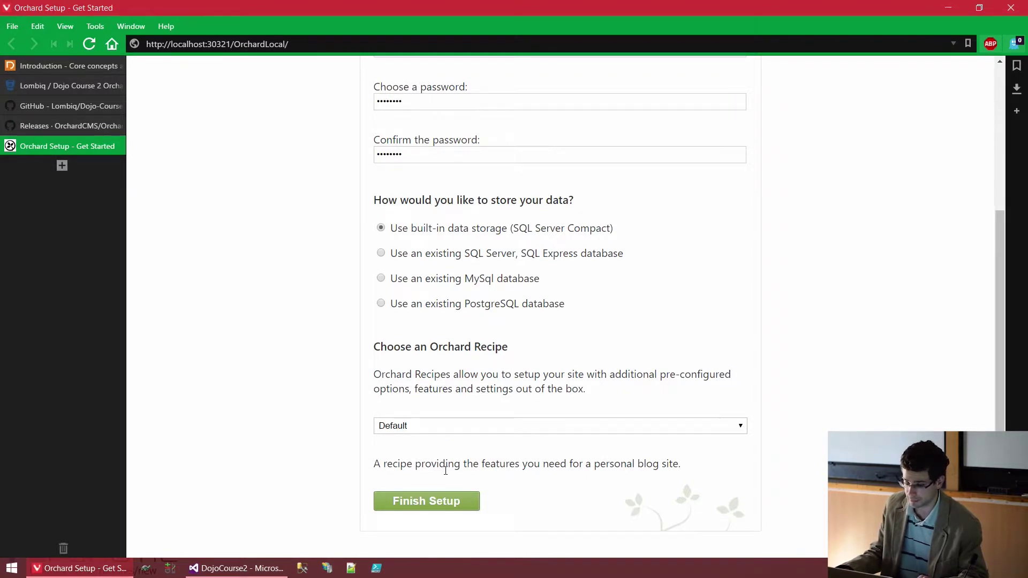
# Step: Finish Setup and wait for the Orchard Dojo Course 2 Demo homepage to load
pyautogui.click(424, 506)
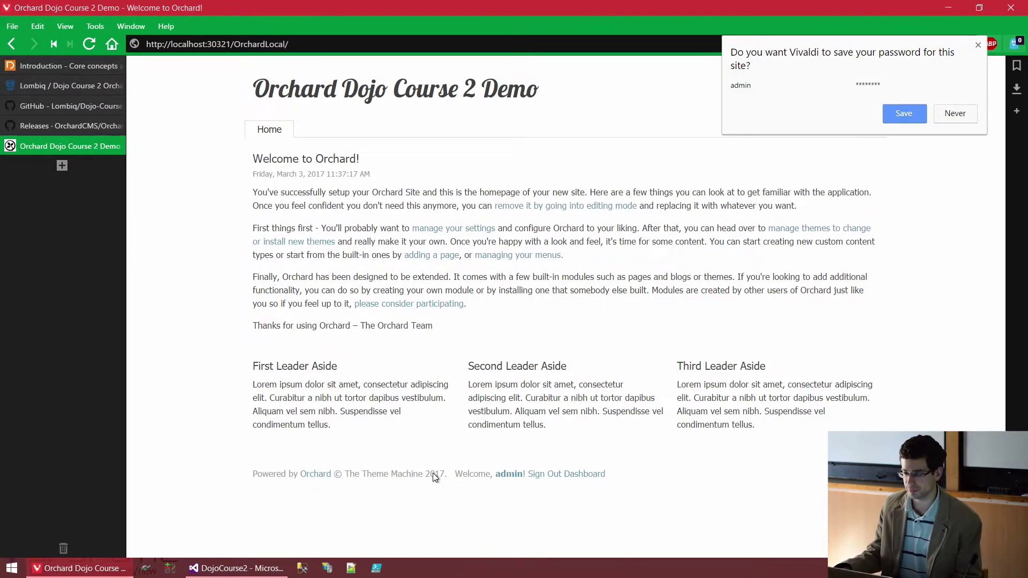
# Step: Save the admin login in Vivaldi's save-password popup
pyautogui.click(903, 117)
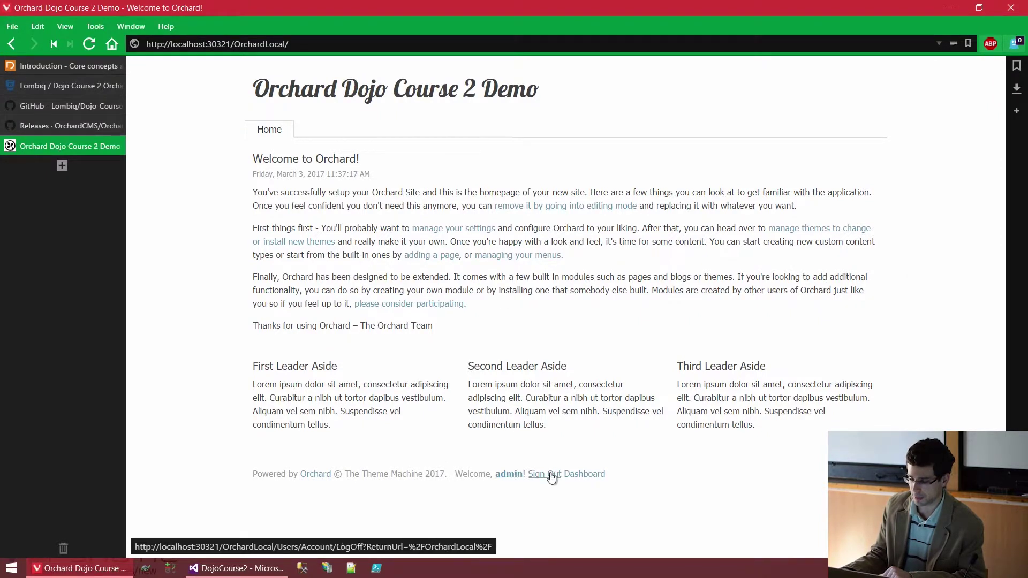
# Step: Go to the Change Password page via the footer's 'admin' link
pyautogui.click(508, 474)
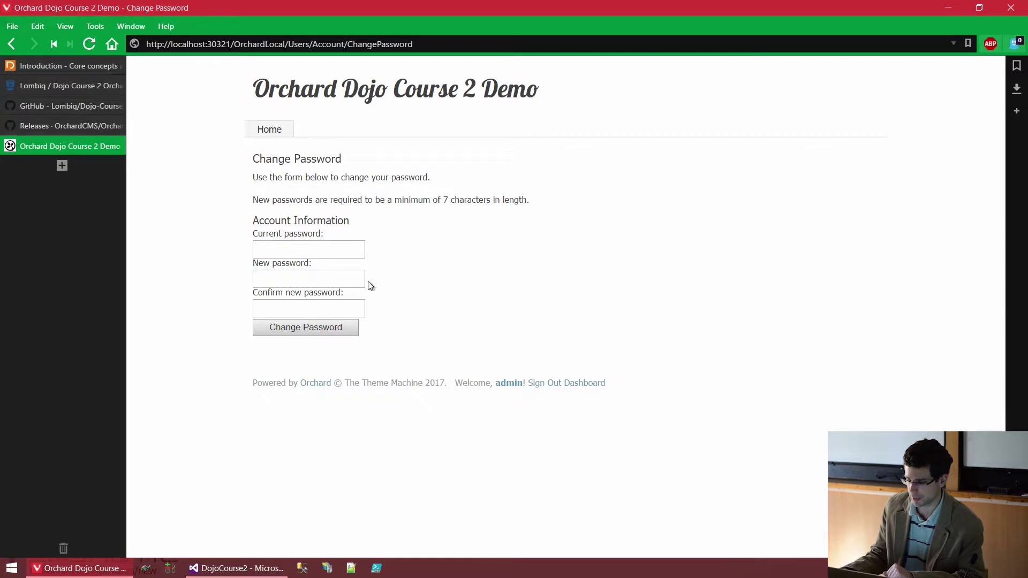
pyautogui.click(586, 383)
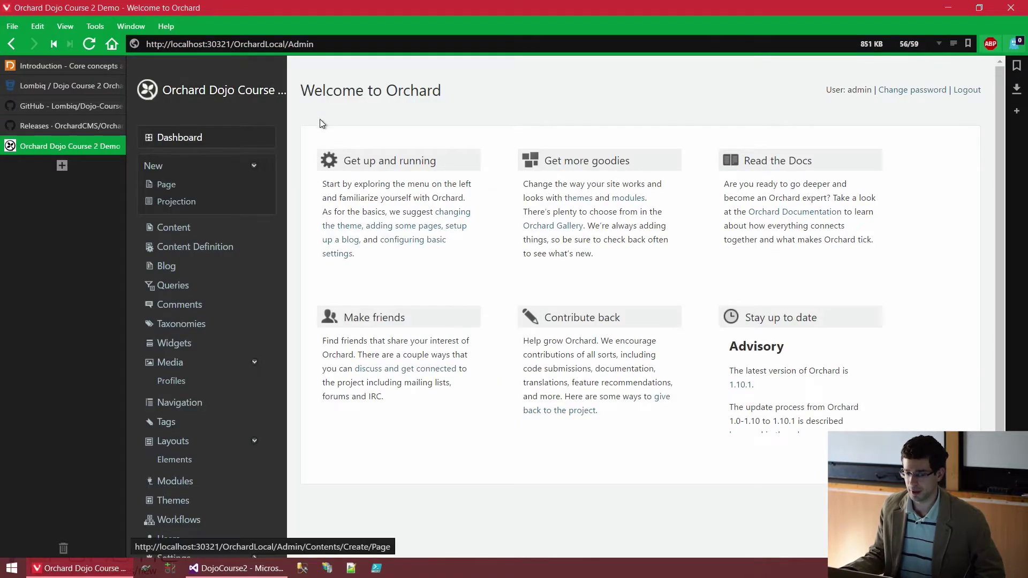
pyautogui.doubleClick(314, 44)
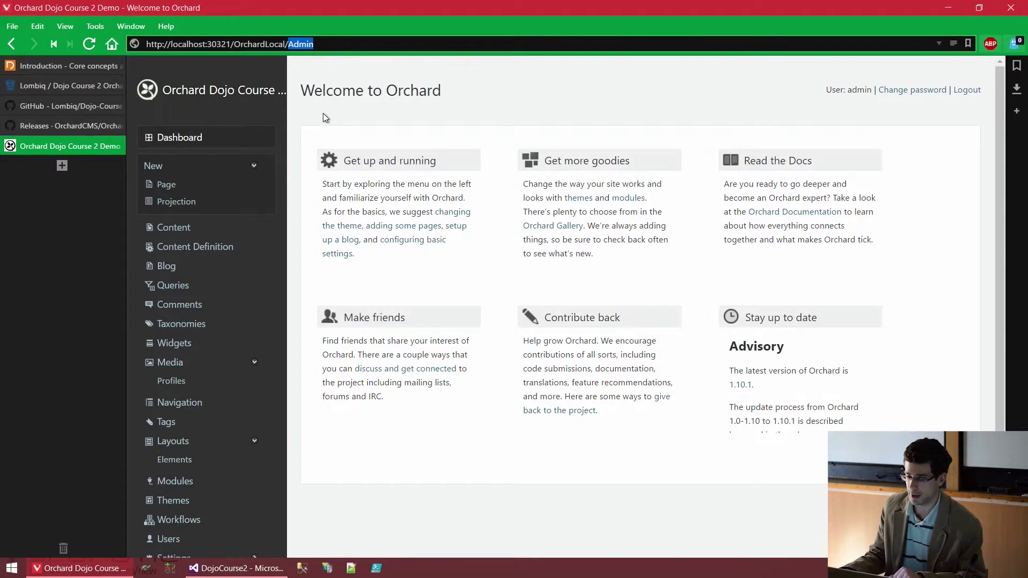
pyautogui.click(318, 115)
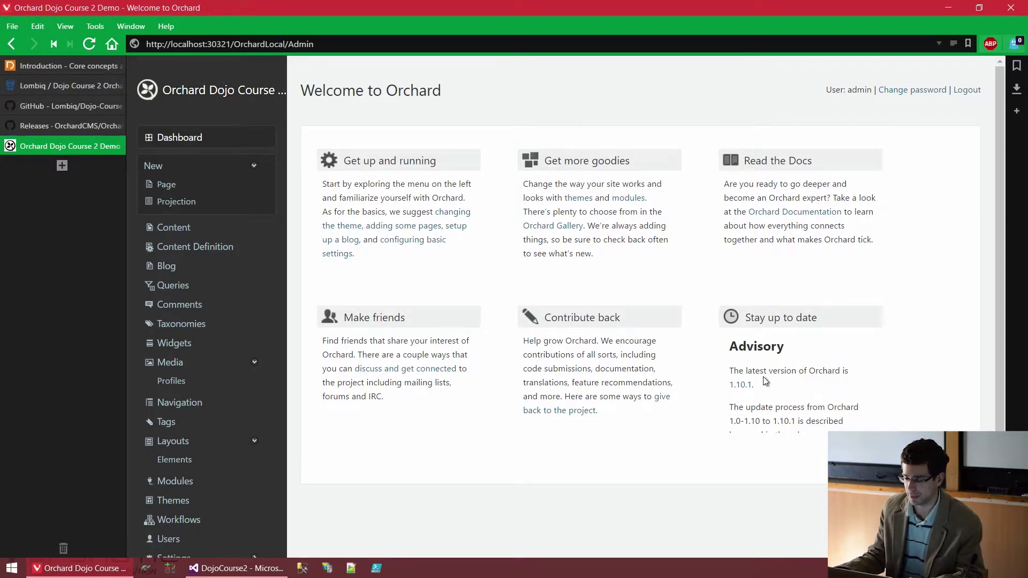
pyautogui.moveTo(756, 387); pyautogui.dragTo(727, 369)
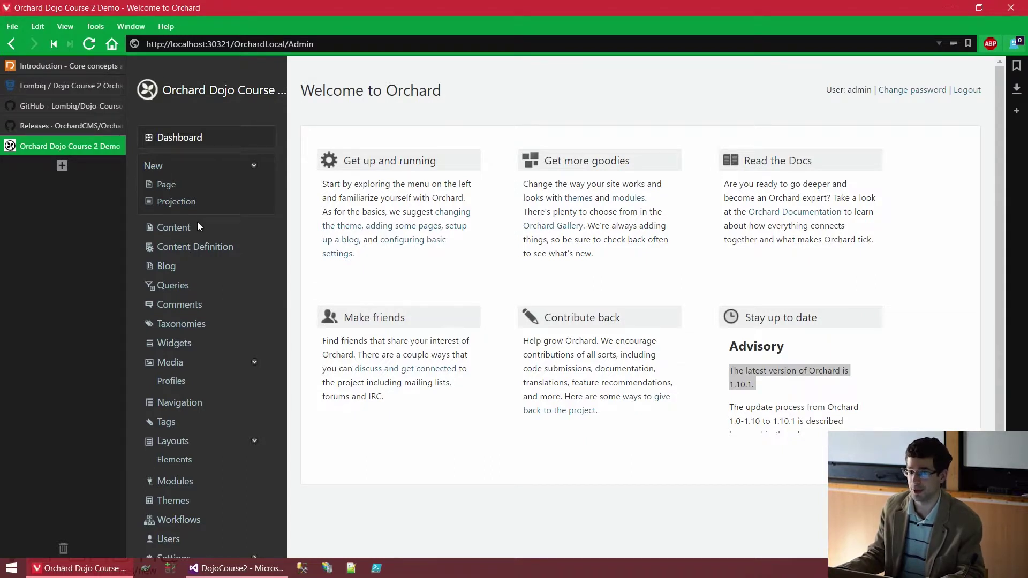
# Step: Expand the Settings group in the admin sidebar to show Gallery, Comments, Media, Users and Cache
pyautogui.scroll(-2, 197, 223)
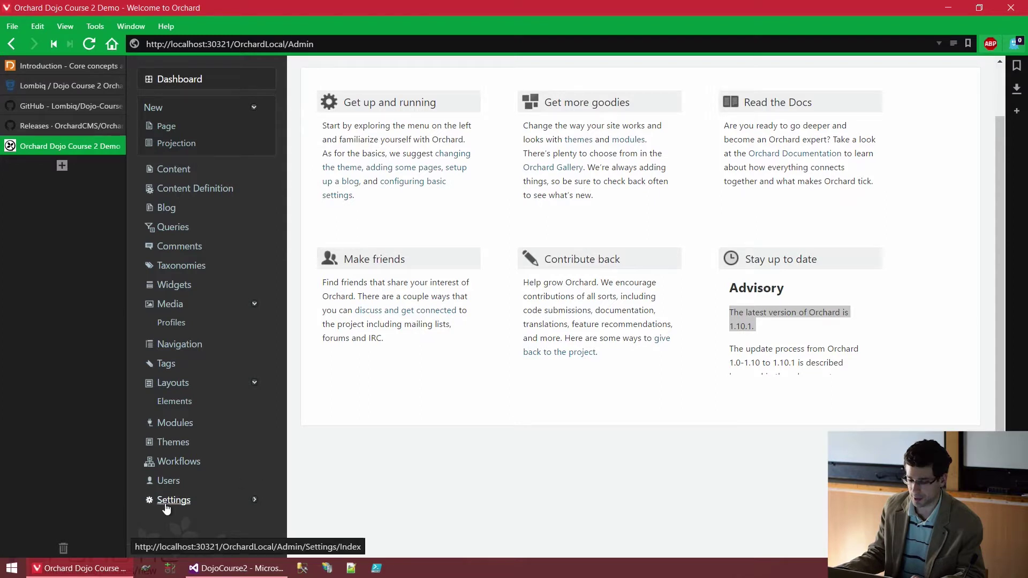
pyautogui.click(255, 502)
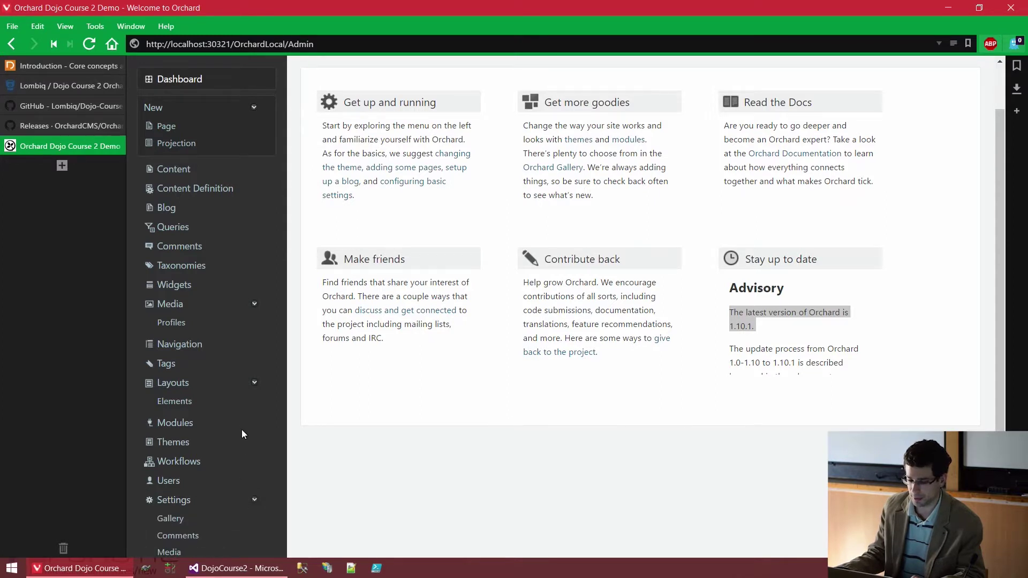
pyautogui.scroll(-2, 246, 430)
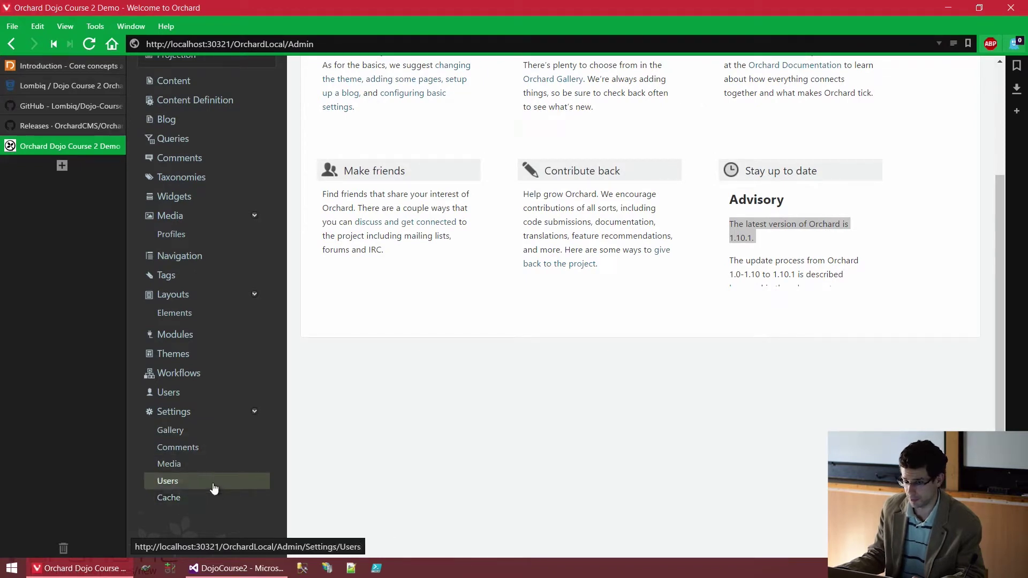
# Step: Open General settings and inspect the Site name and Base URL values
pyautogui.click(174, 411)
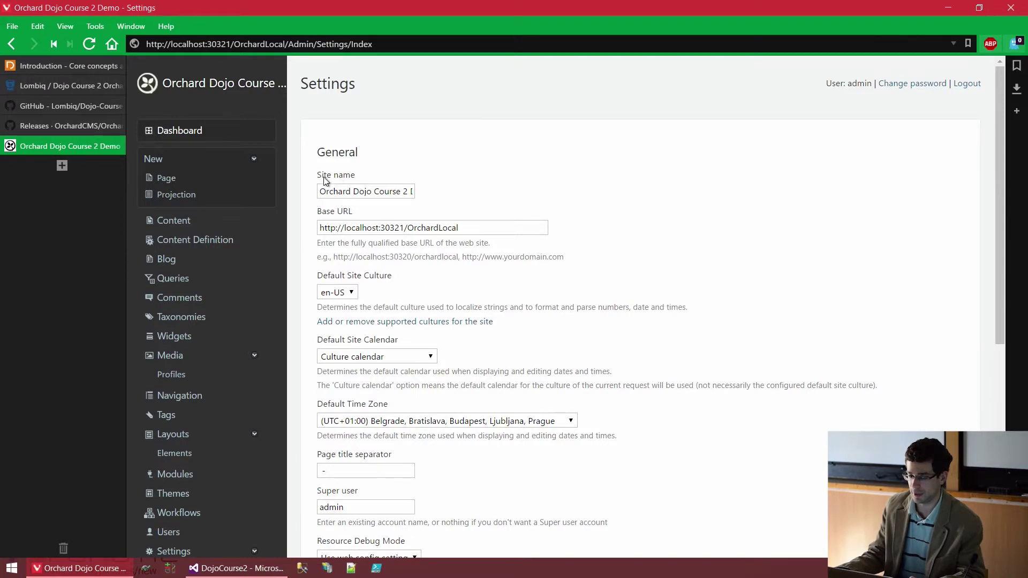
pyautogui.moveTo(326, 189); pyautogui.dragTo(425, 193)
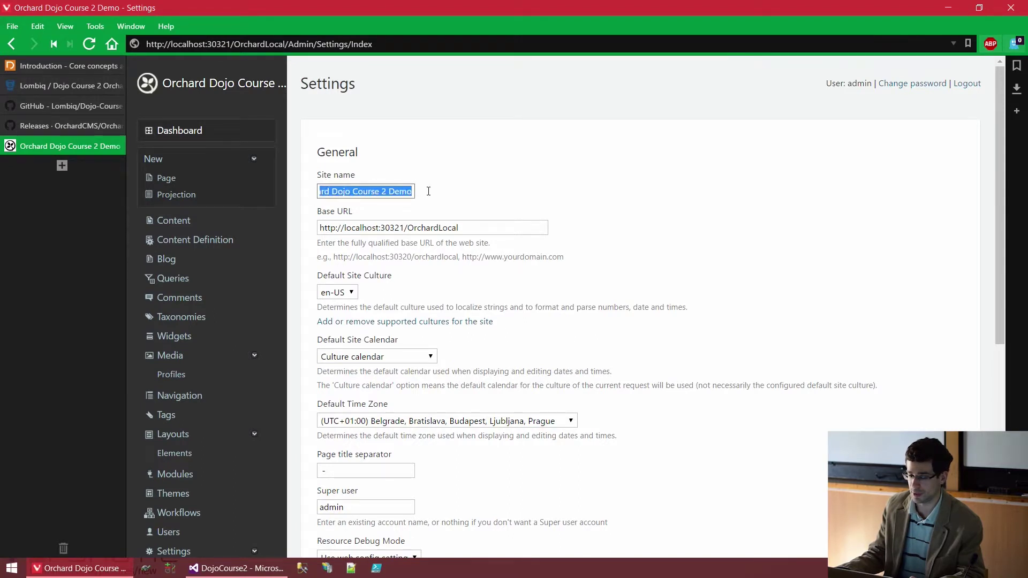
pyautogui.click(430, 195)
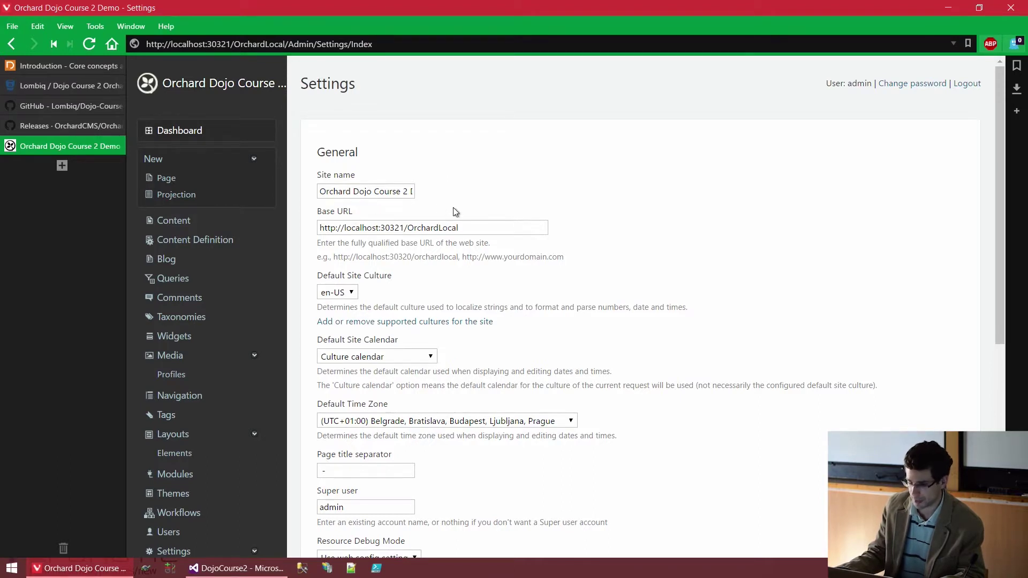
pyautogui.moveTo(482, 224); pyautogui.dragTo(320, 227)
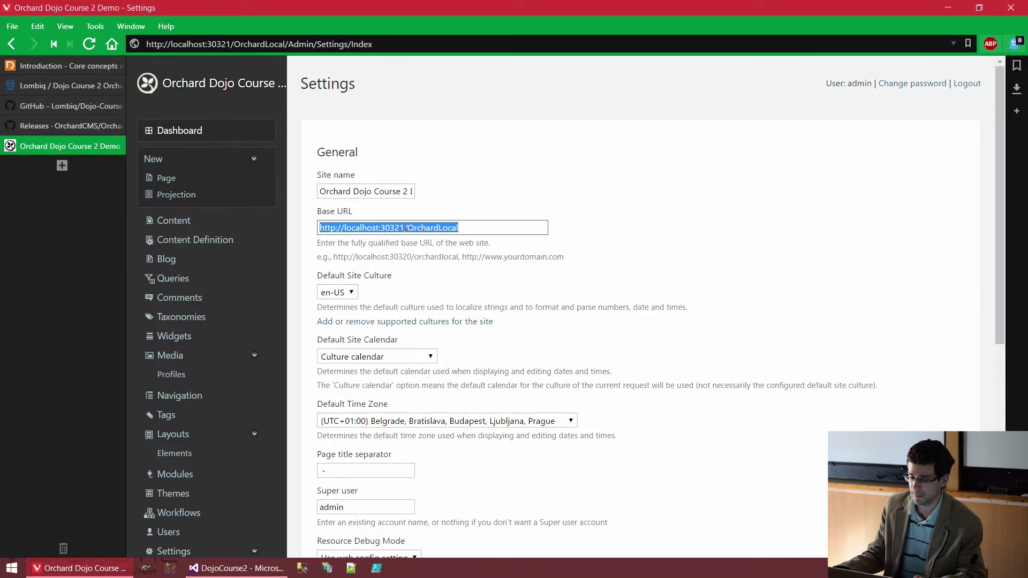
pyautogui.click(435, 241)
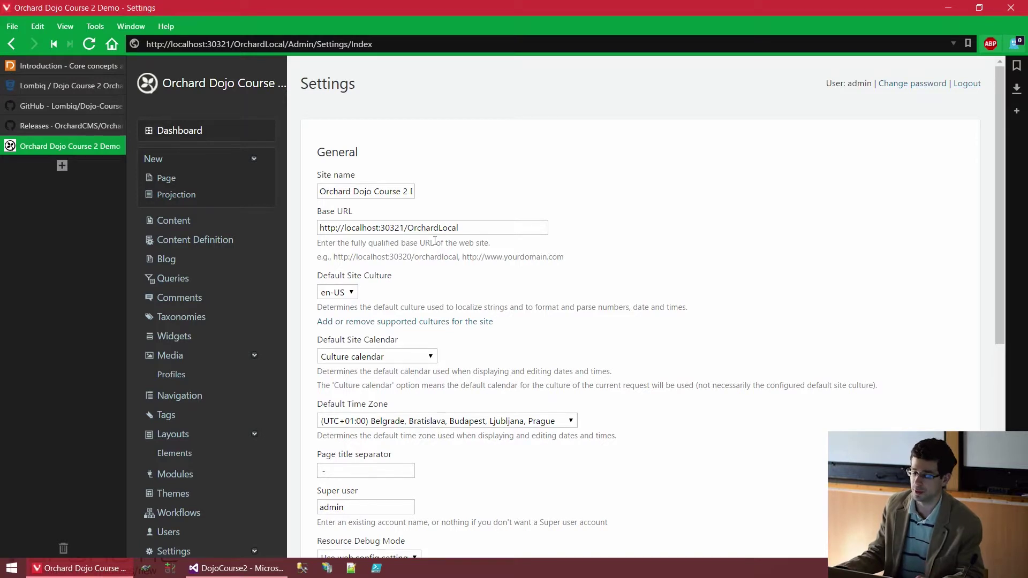
# Step: Check the Default Site Culture list, leaving en-US unchanged
pyautogui.scroll(-1, 422, 229)
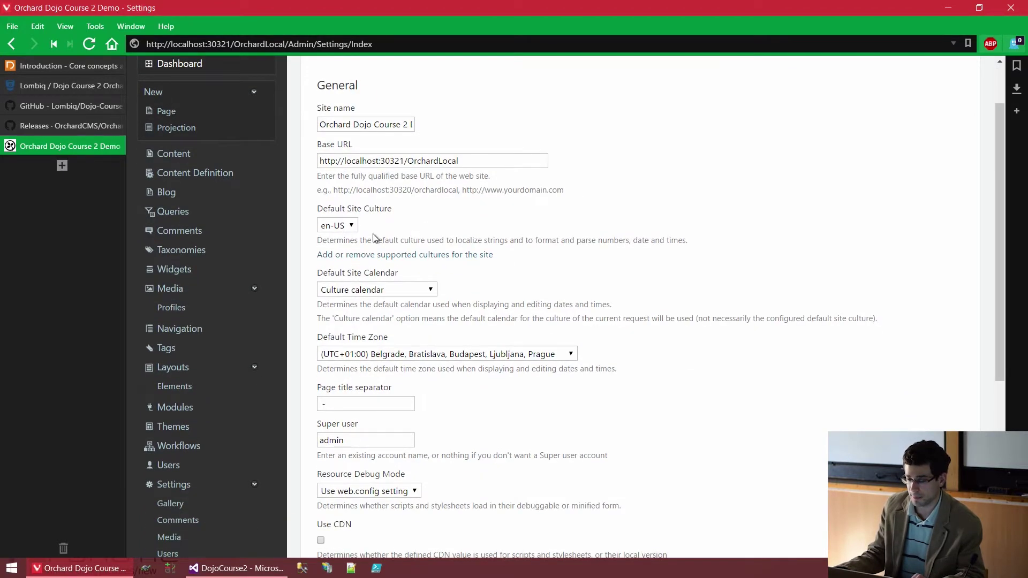
pyautogui.click(345, 225)
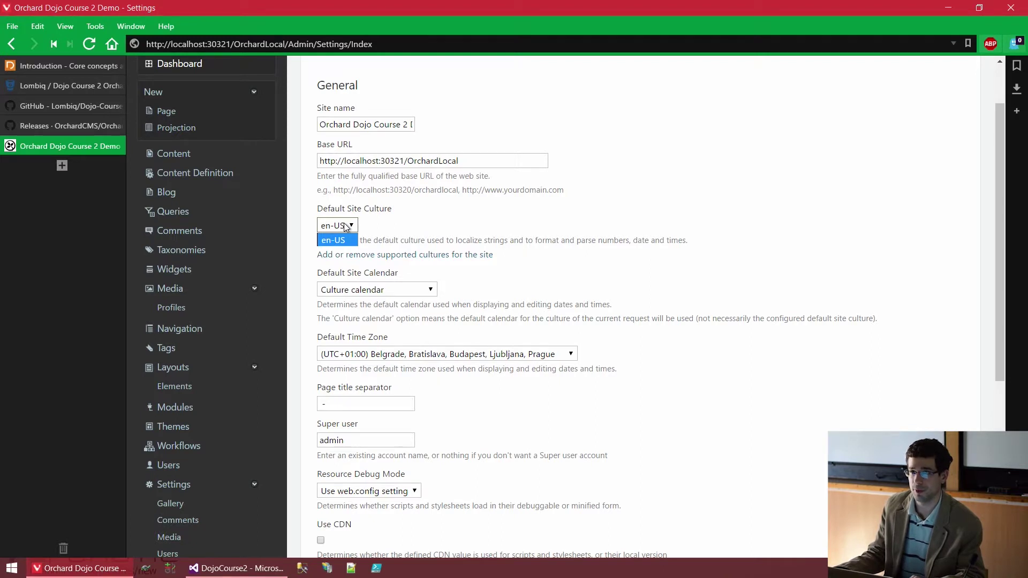
pyautogui.click(377, 226)
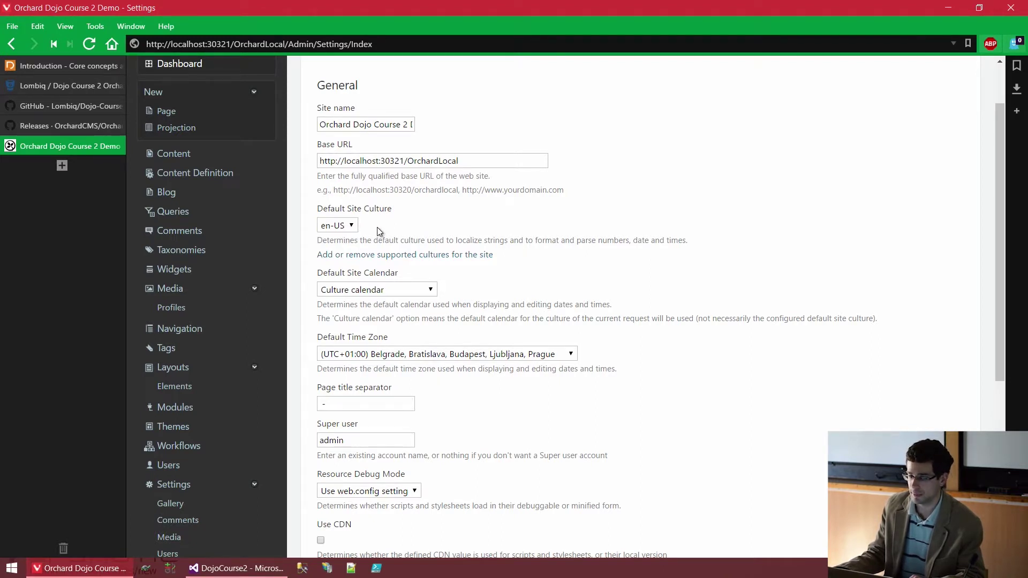
pyautogui.click(391, 260)
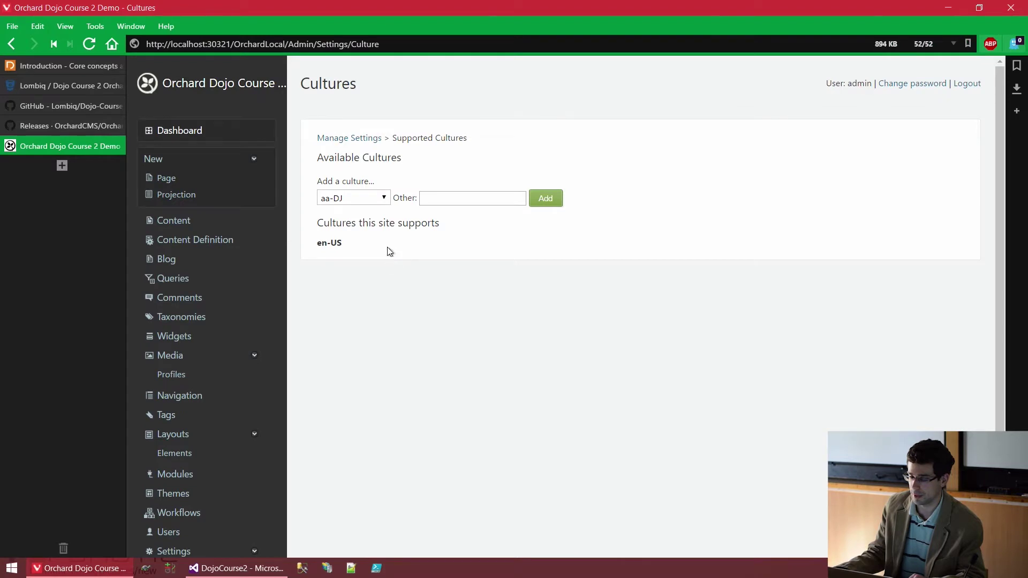
pyautogui.click(374, 199)
pyautogui.write('hu-HU')
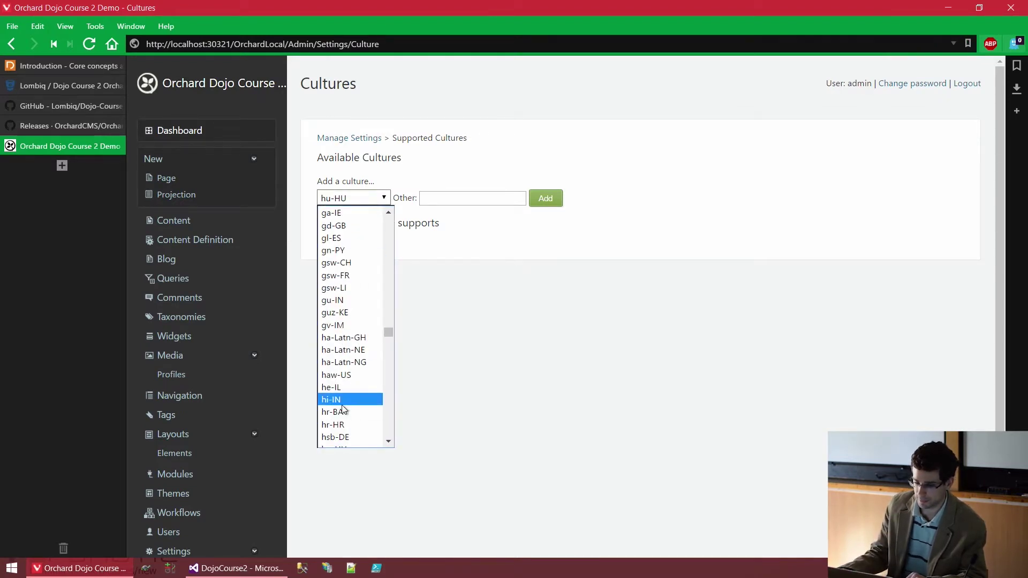
pyautogui.scroll(-3, 343, 410)
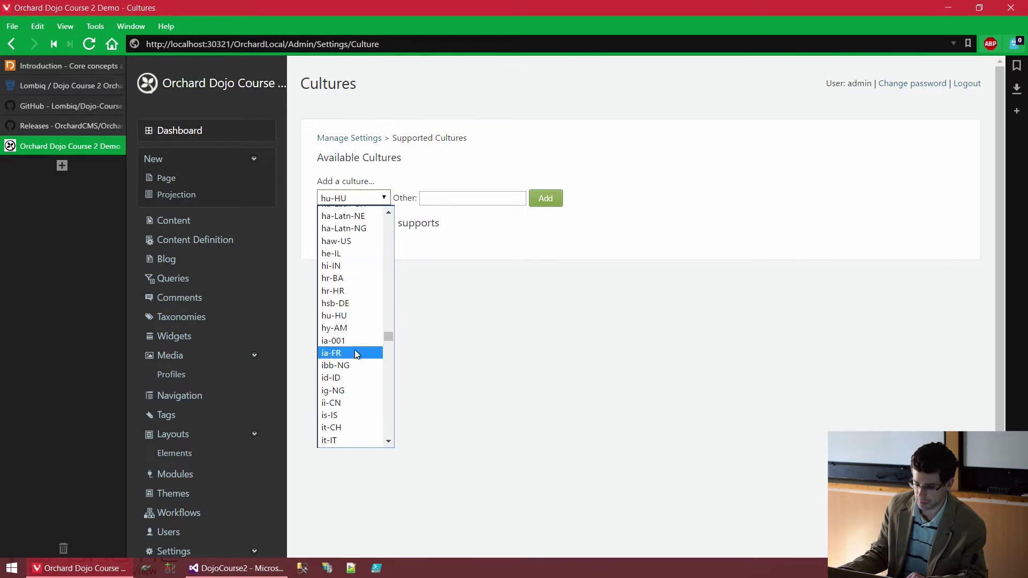
pyautogui.click(359, 317)
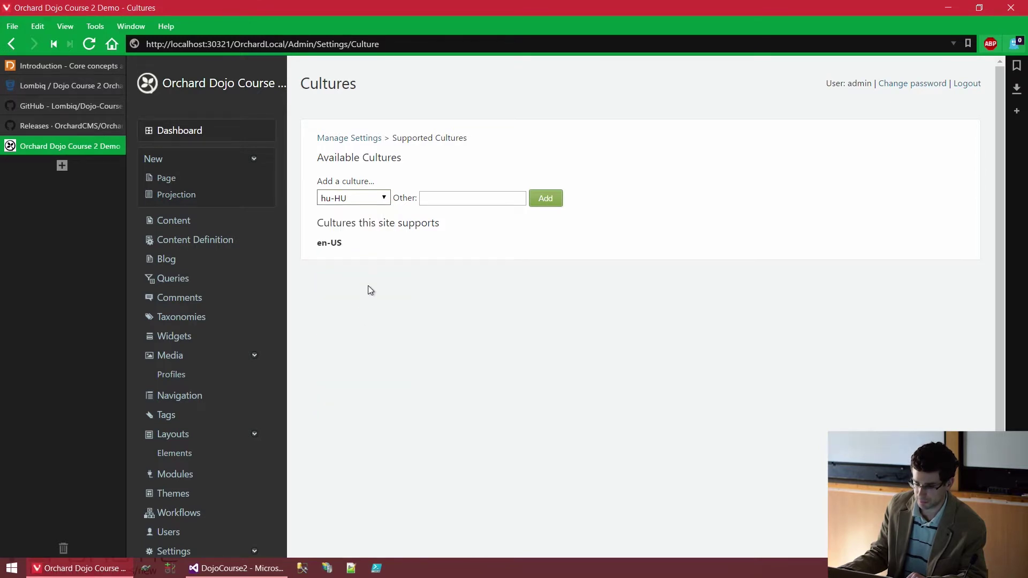
pyautogui.click(539, 201)
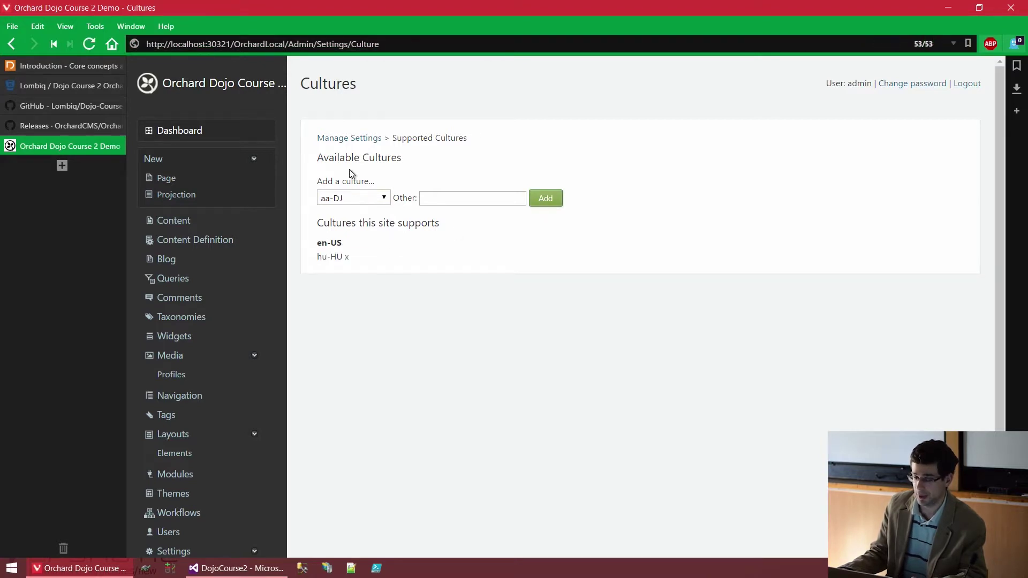
pyautogui.click(373, 139)
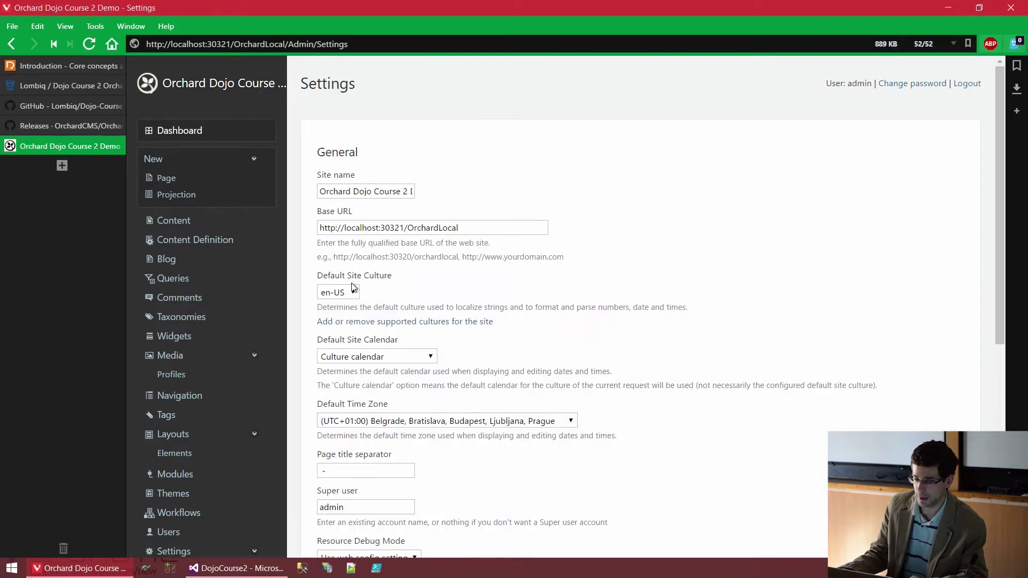
pyautogui.click(353, 292)
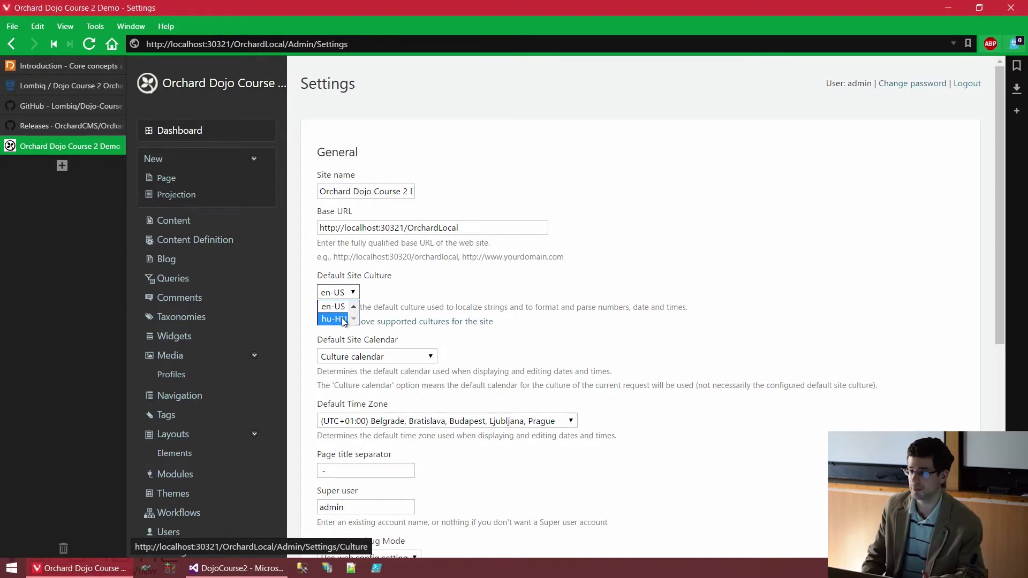
pyautogui.click(611, 123)
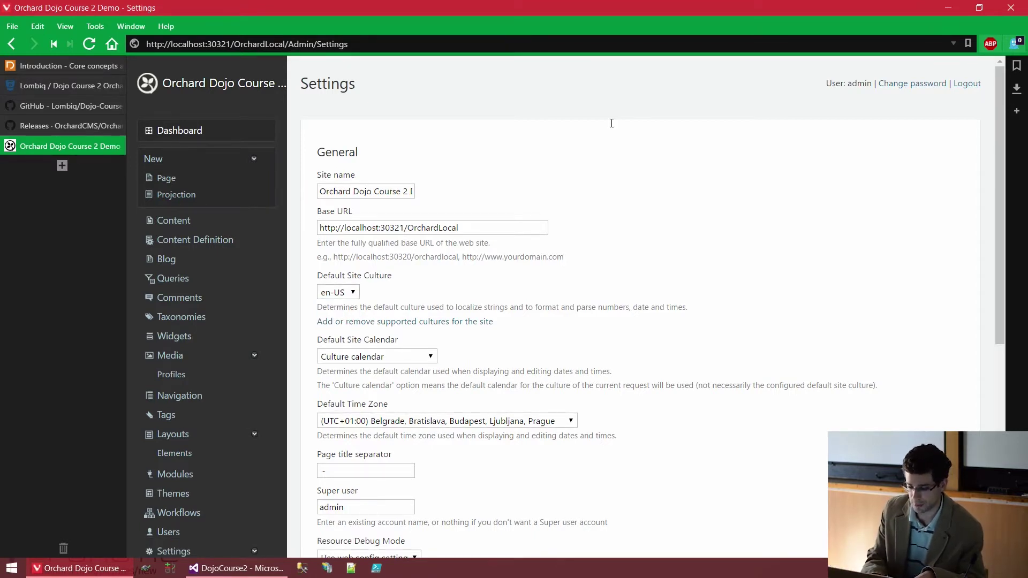
pyautogui.hotkey('ctrl', 'u')
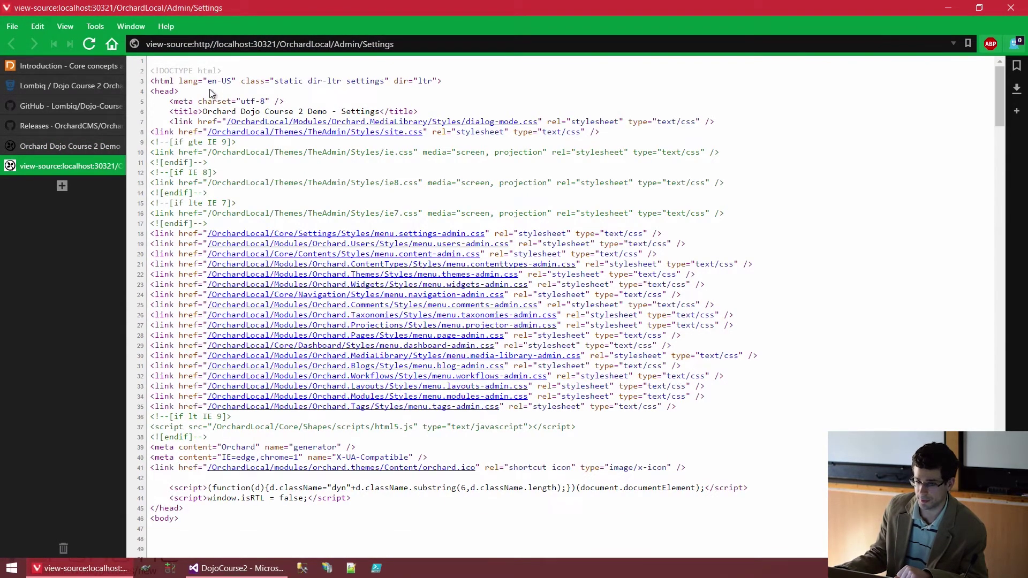
pyautogui.moveTo(209, 82); pyautogui.dragTo(234, 79)
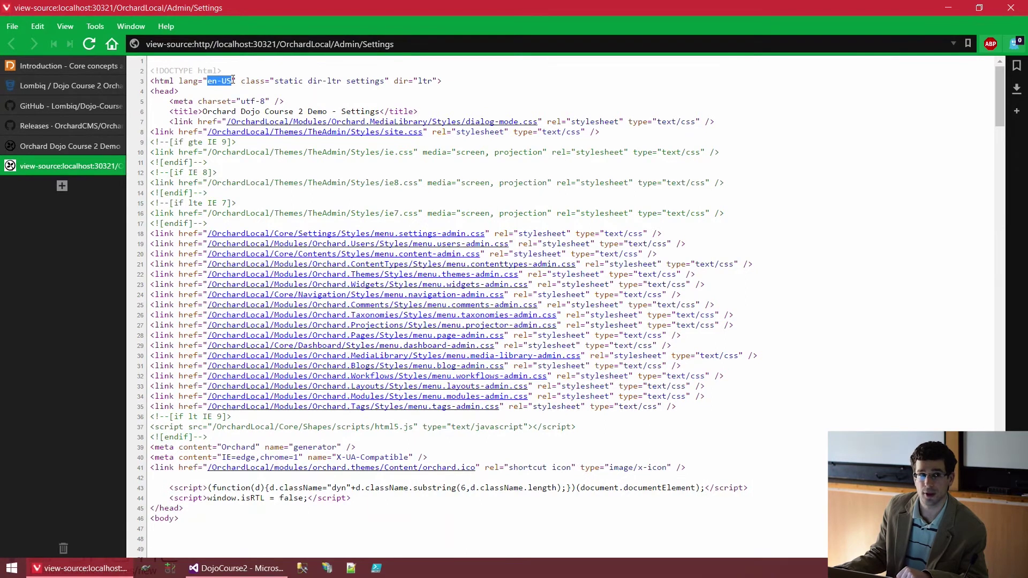
pyautogui.click(231, 80)
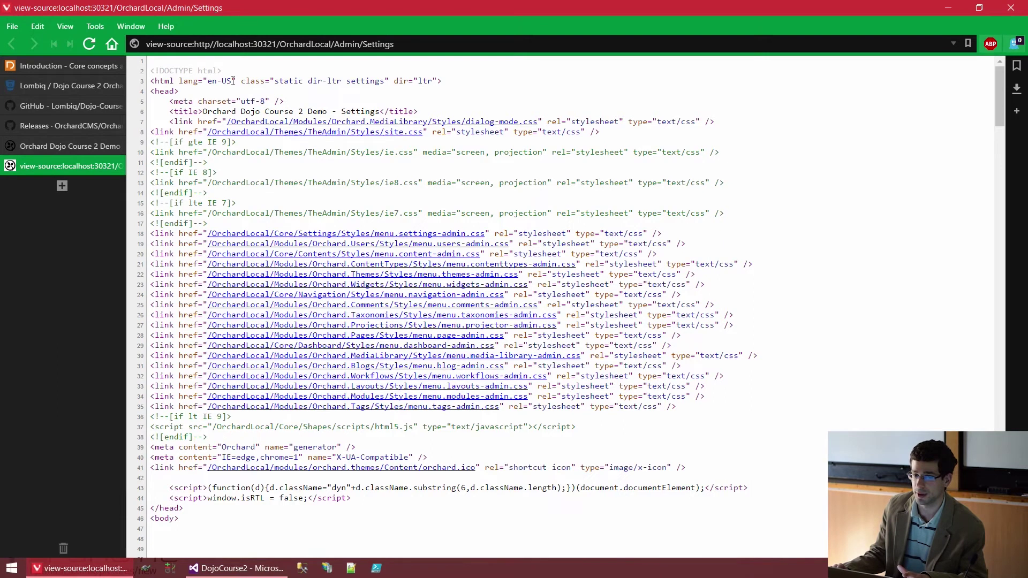
pyautogui.click(120, 167)
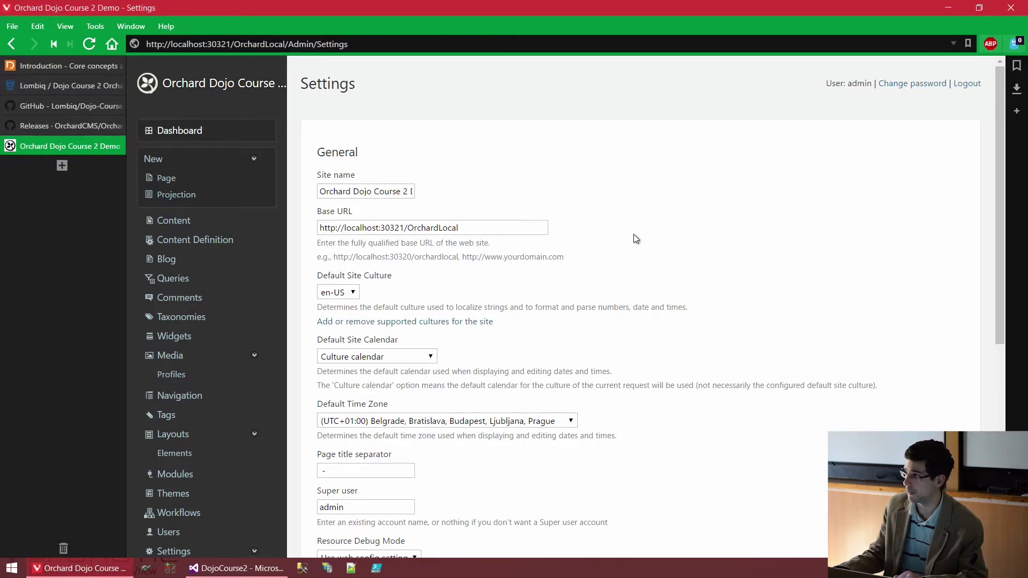
pyautogui.scroll(-1, 588, 251)
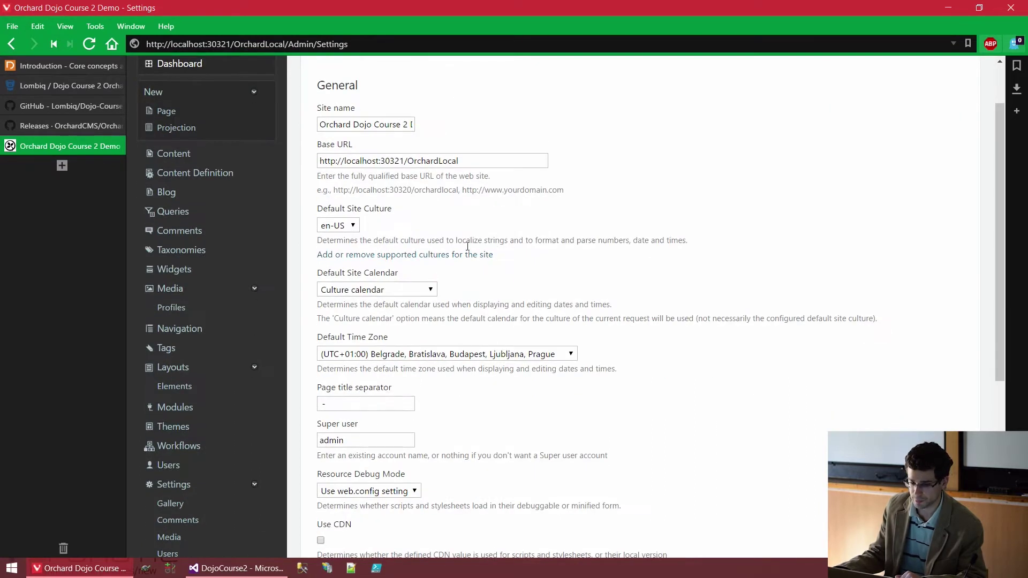
pyautogui.scroll(-1, 556, 267)
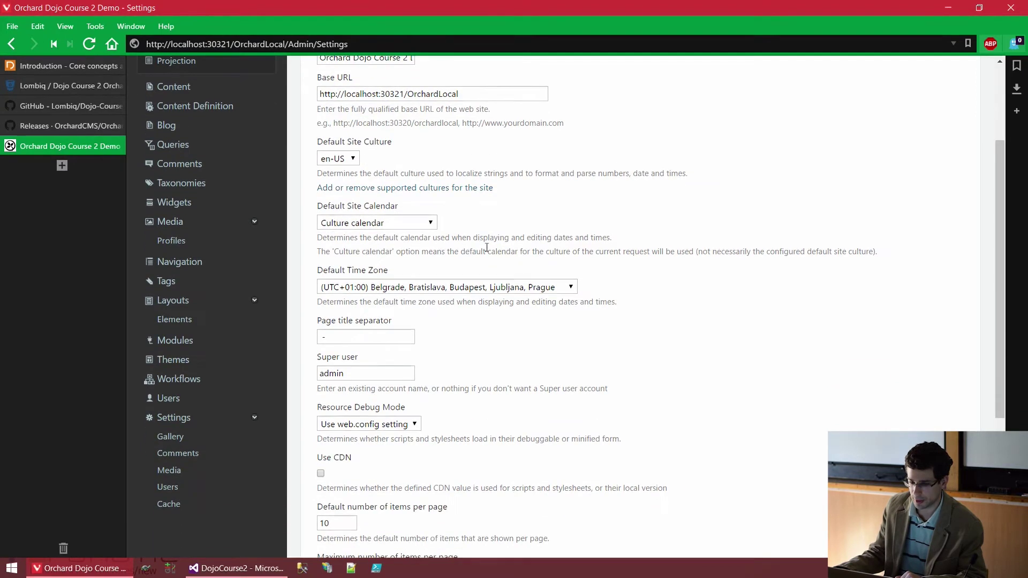
pyautogui.click(419, 223)
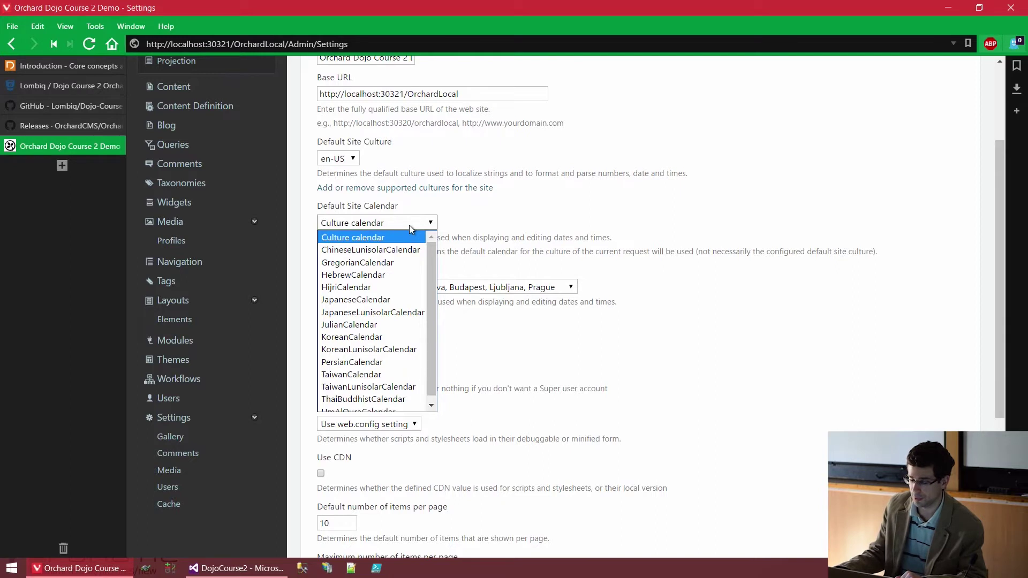
pyautogui.click(409, 225)
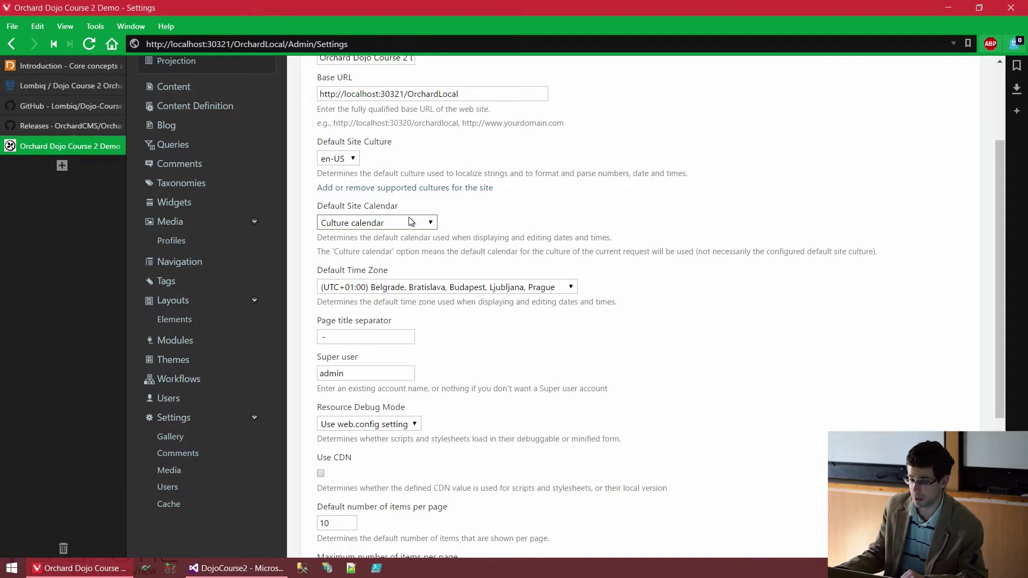
pyautogui.click(497, 291)
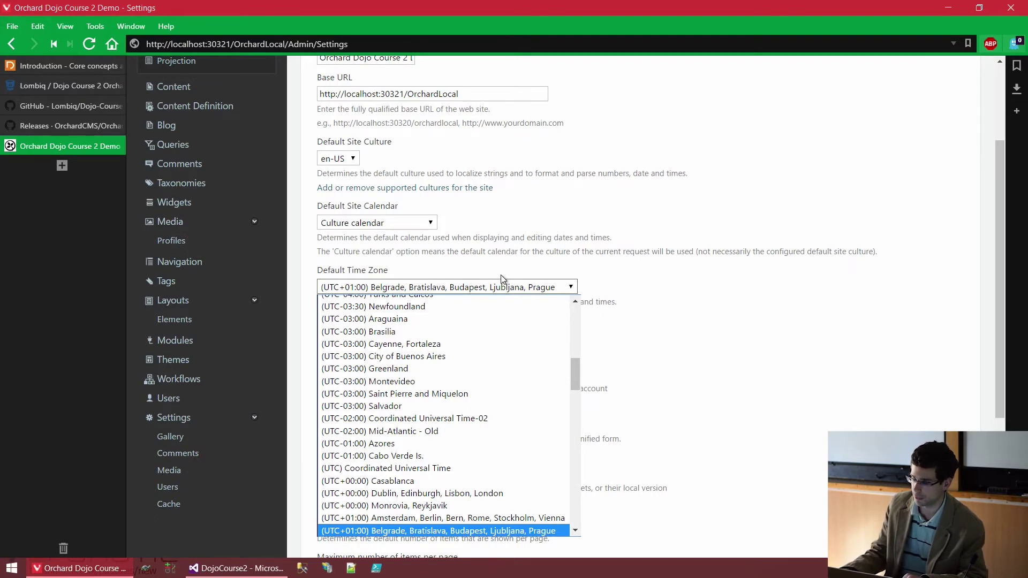
pyautogui.click(666, 273)
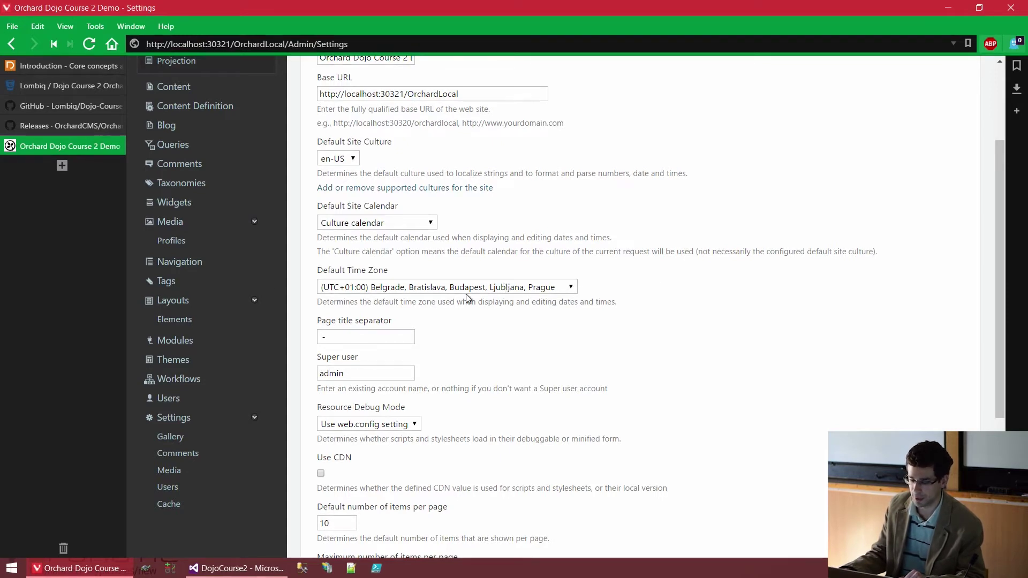
pyautogui.scroll(-1, 529, 297)
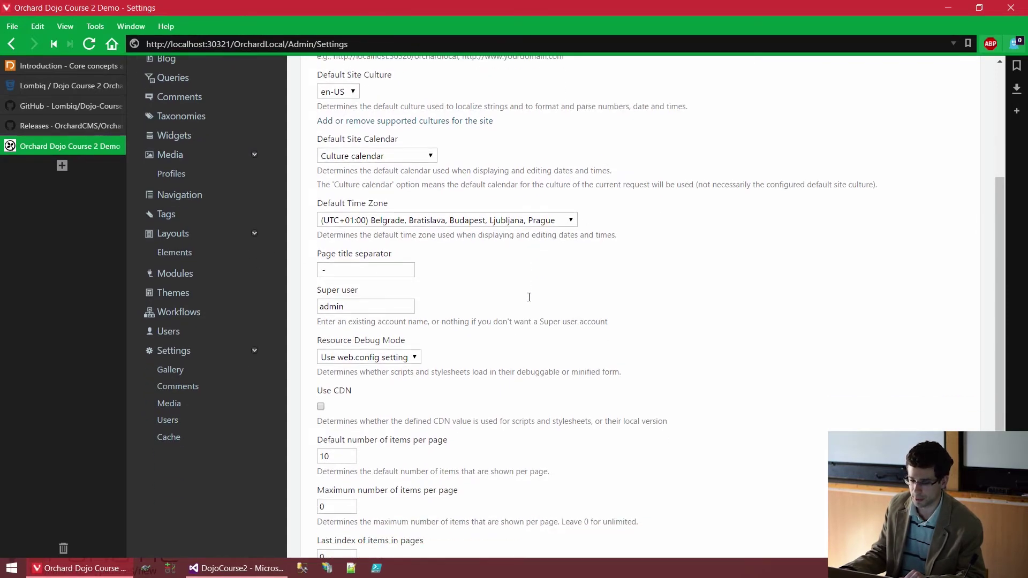
pyautogui.scroll(-1, 529, 297)
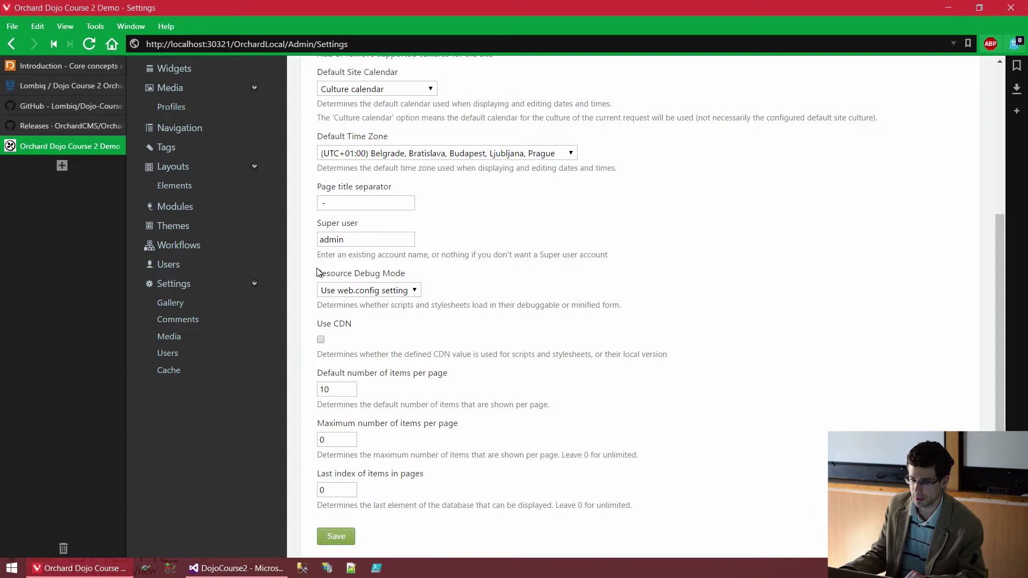
pyautogui.scroll(4, 311, 268)
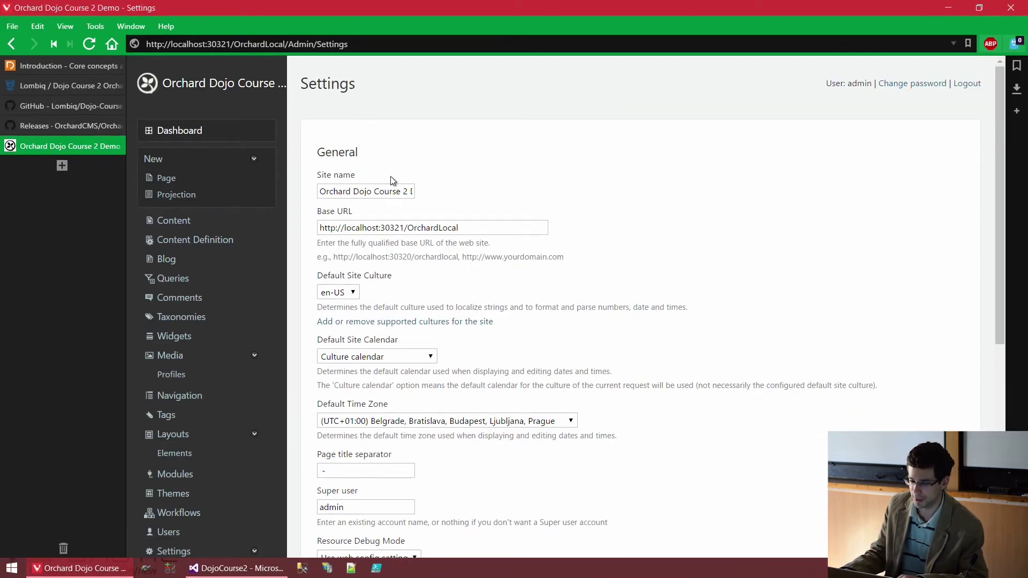
pyautogui.scroll(-1, 391, 175)
pyautogui.scroll(-1, 387, 285)
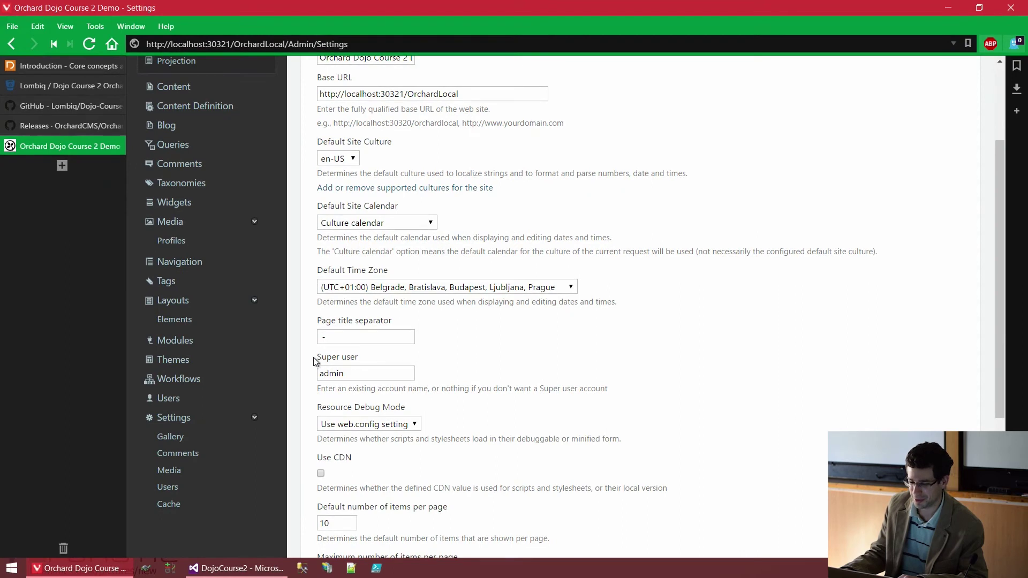
pyautogui.moveTo(314, 358); pyautogui.dragTo(365, 358)
pyautogui.scroll(-1, 364, 357)
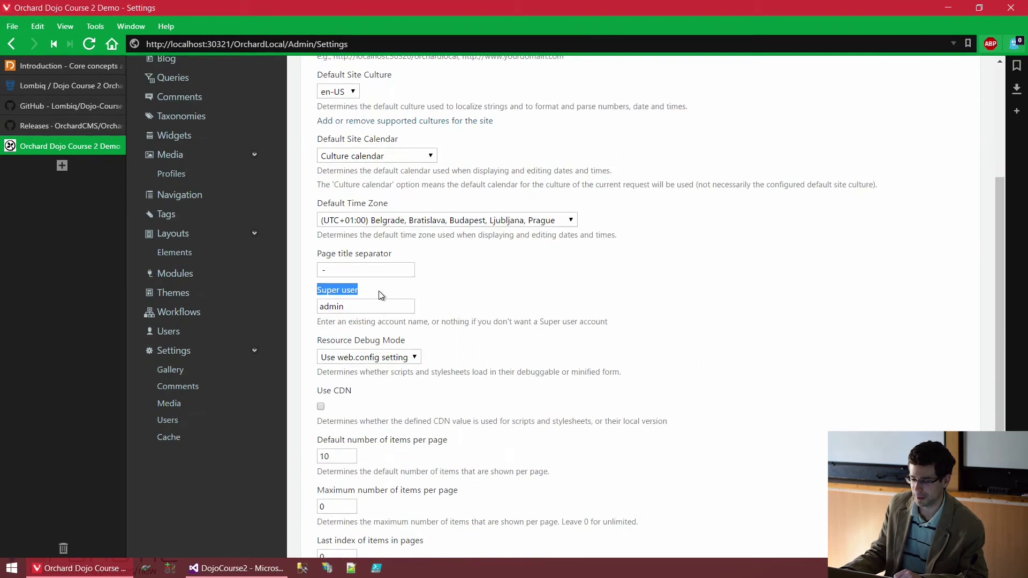
pyautogui.doubleClick(330, 306)
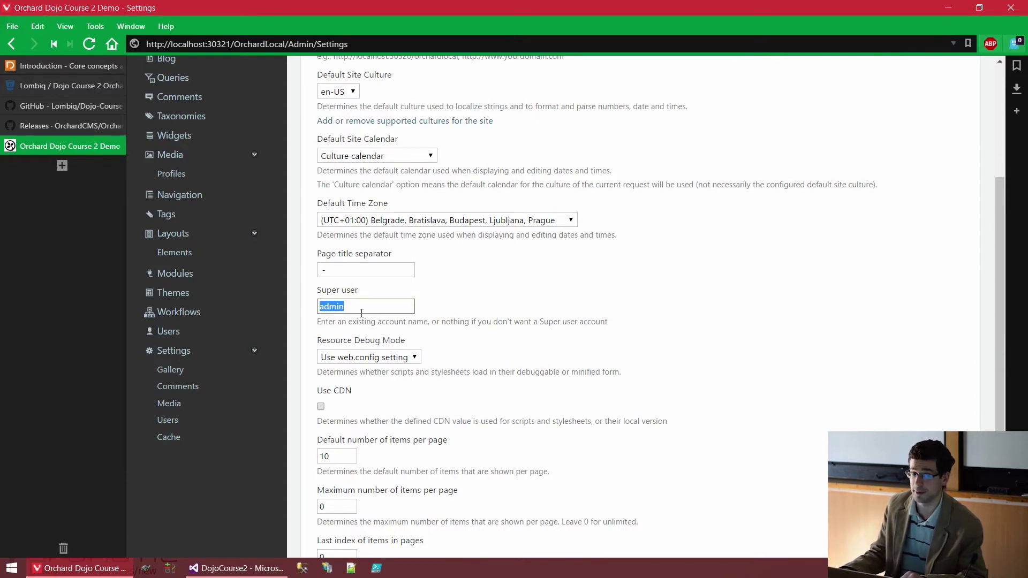
pyautogui.scroll(-1, 414, 294)
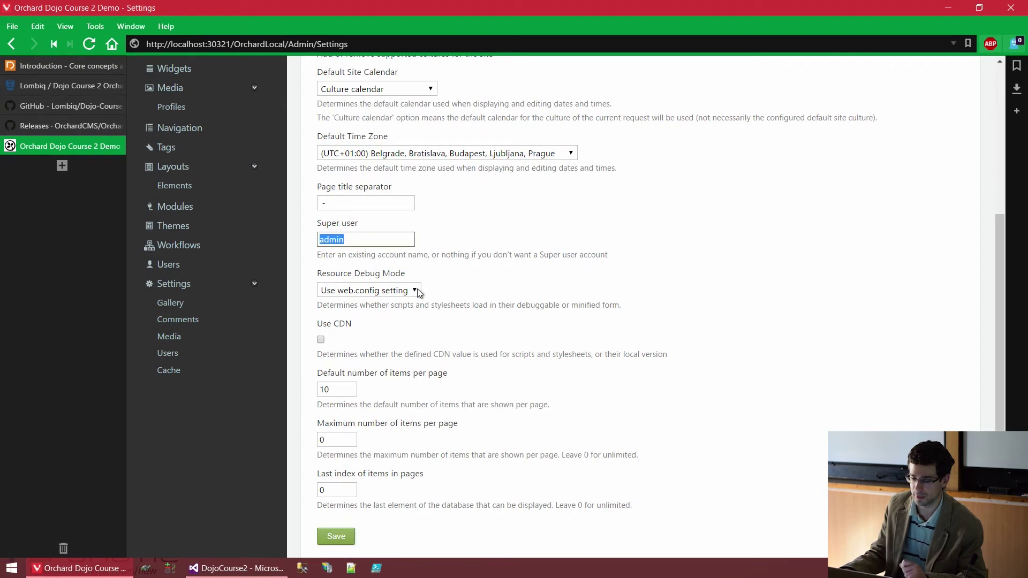
pyautogui.click(429, 292)
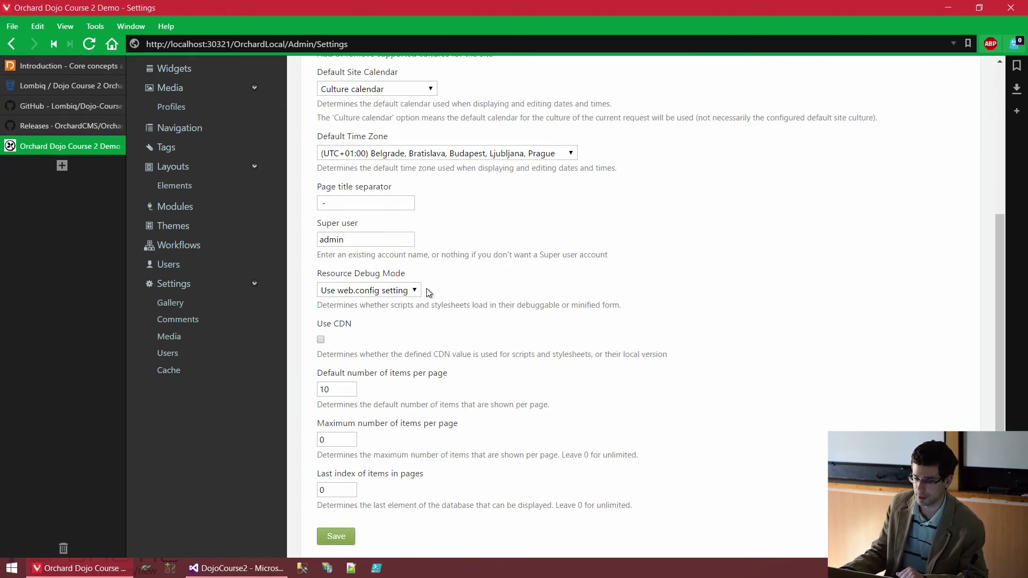
pyautogui.scroll(-1, 428, 290)
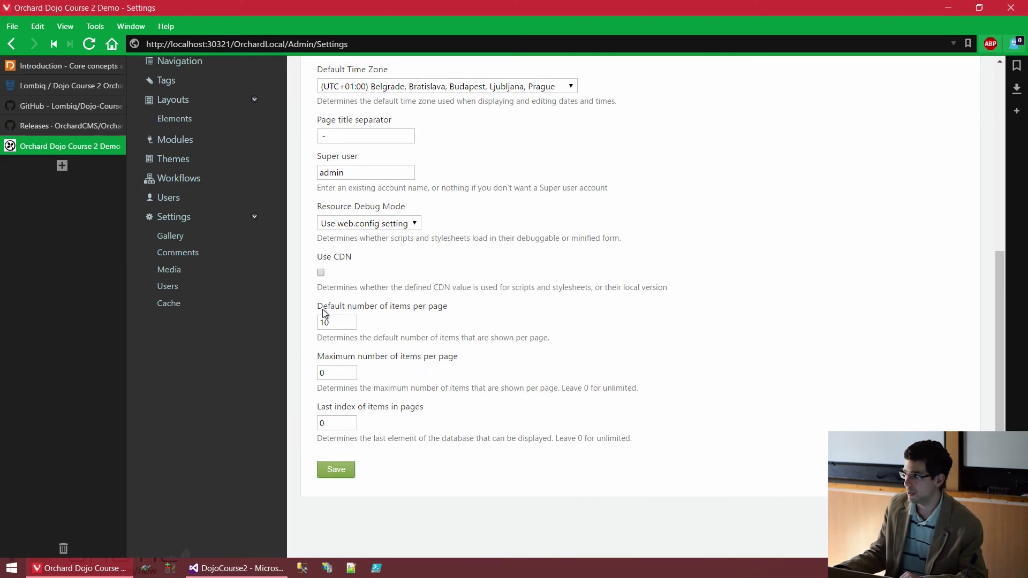
pyautogui.doubleClick(349, 321)
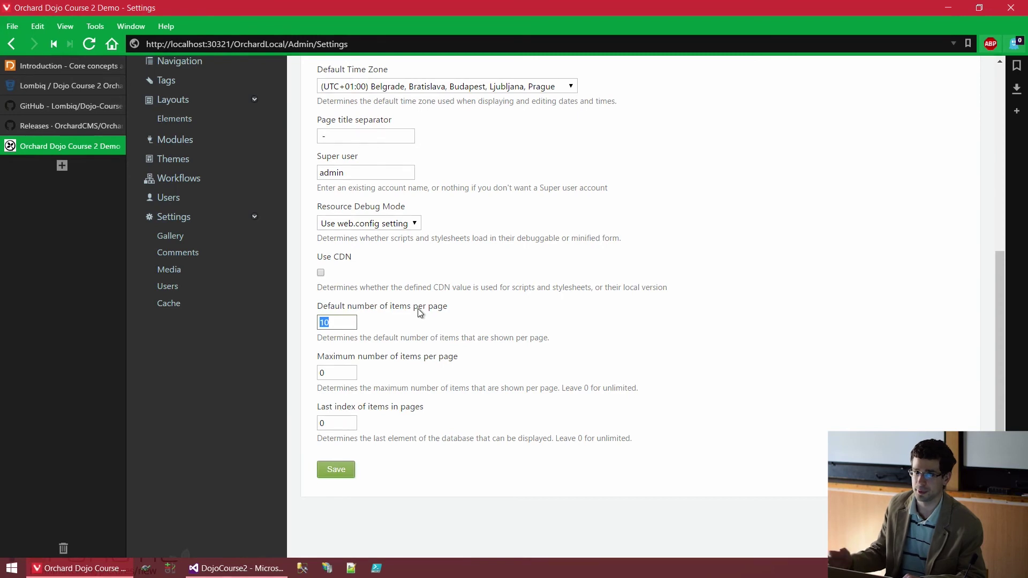